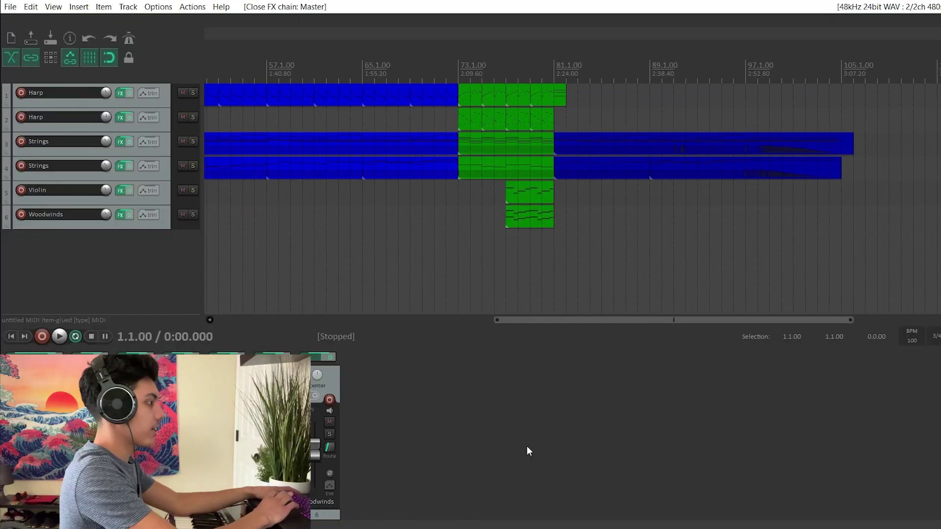
# Look over the whole arrangement from start to end, play it from bar 1 and lower the system volume
pyautogui.press('Home')
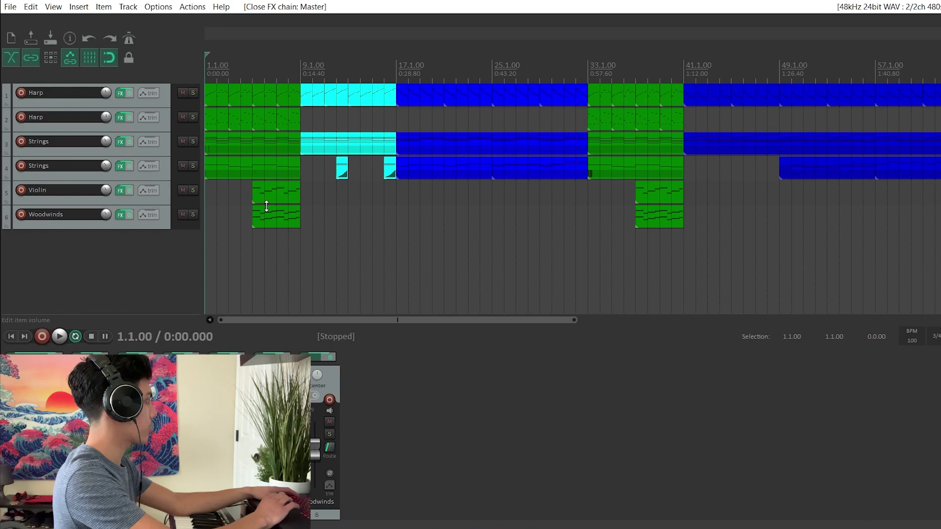
pyautogui.hscroll(10, 490, 308)
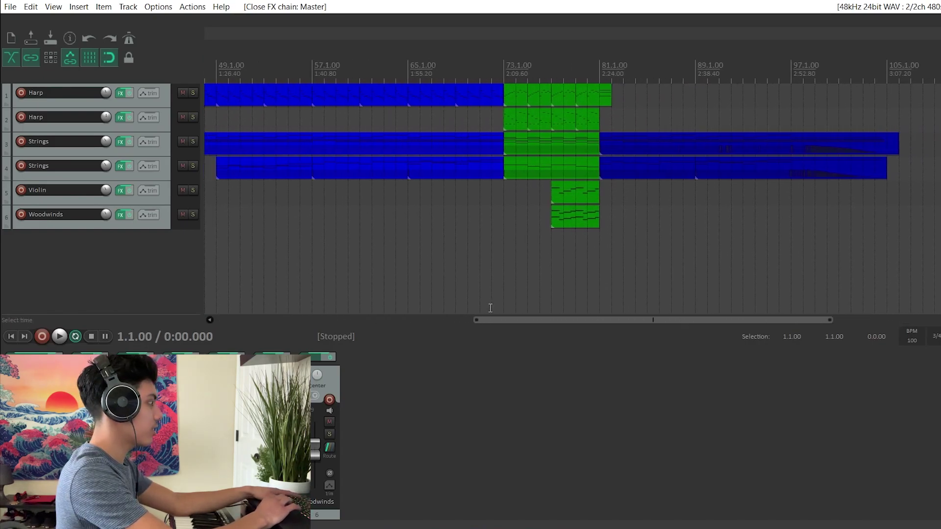
pyautogui.hscroll(-10, 490, 308)
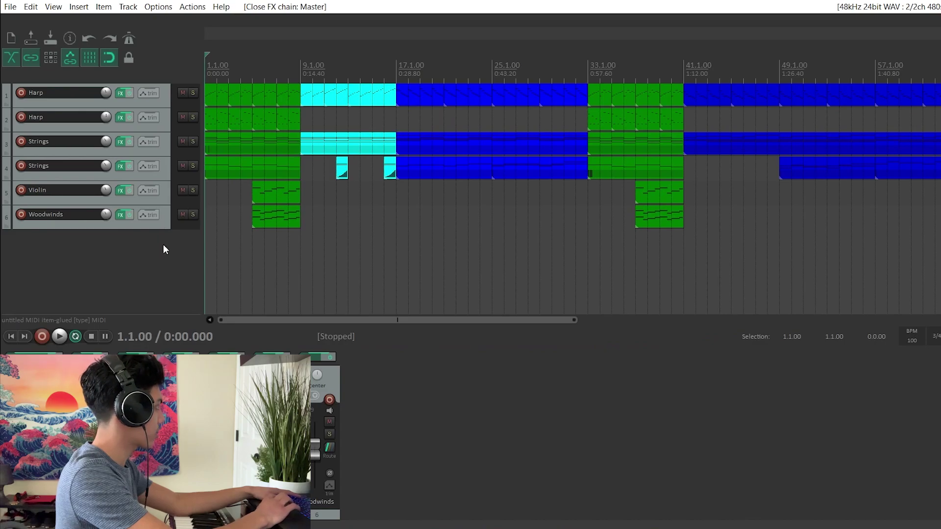
pyautogui.scroll(2, 491, 279)
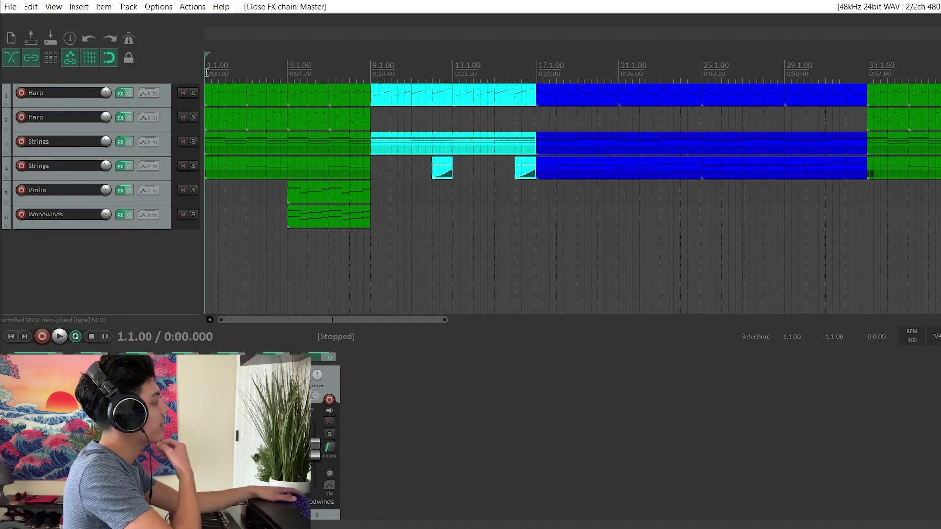
pyautogui.hscroll(8, 753, 323)
pyautogui.hscroll(-8, 752, 324)
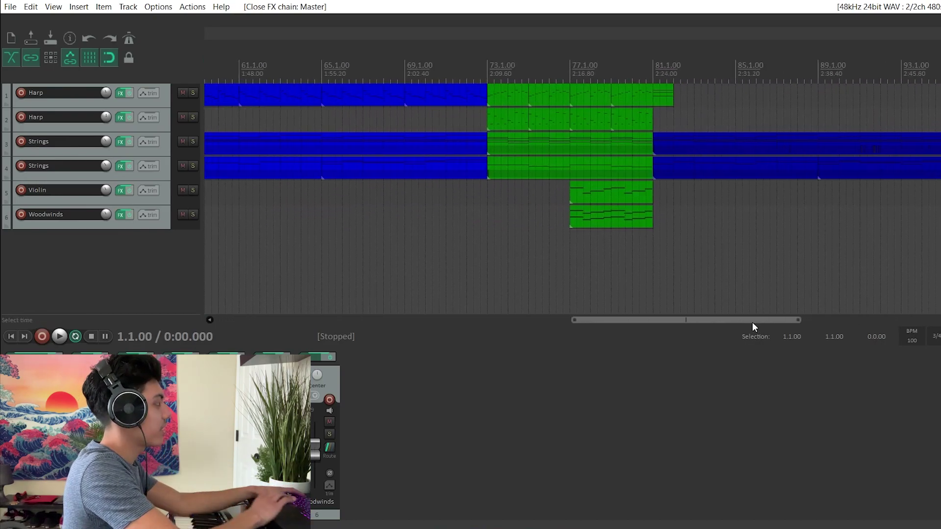
pyautogui.press('space')
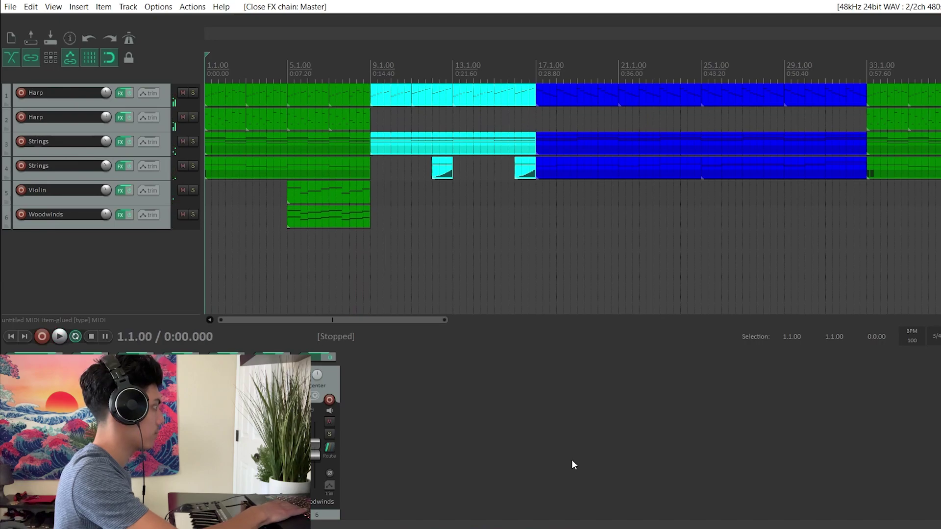
pyautogui.press('XF86AudioLowerVolume')
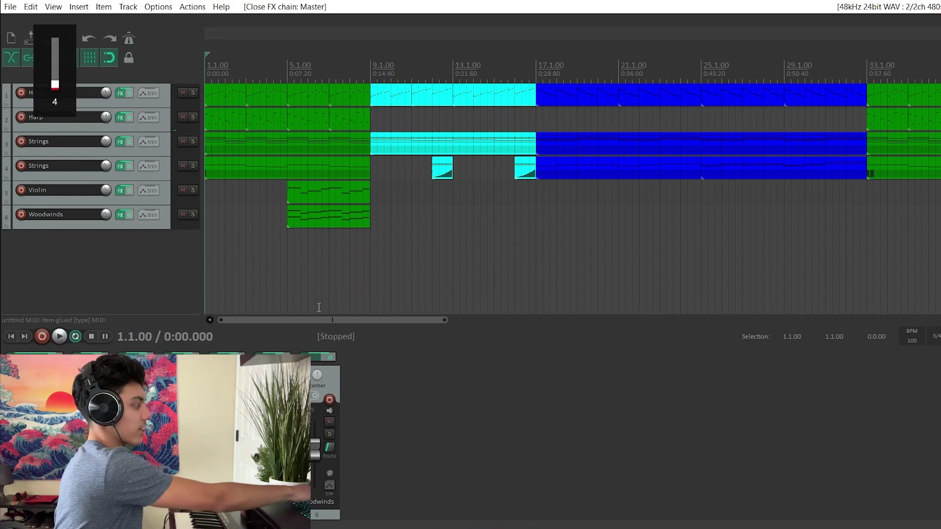
# Solo both Harp tracks and listen to their opening bars from the start of the project
pyautogui.click(192, 93)
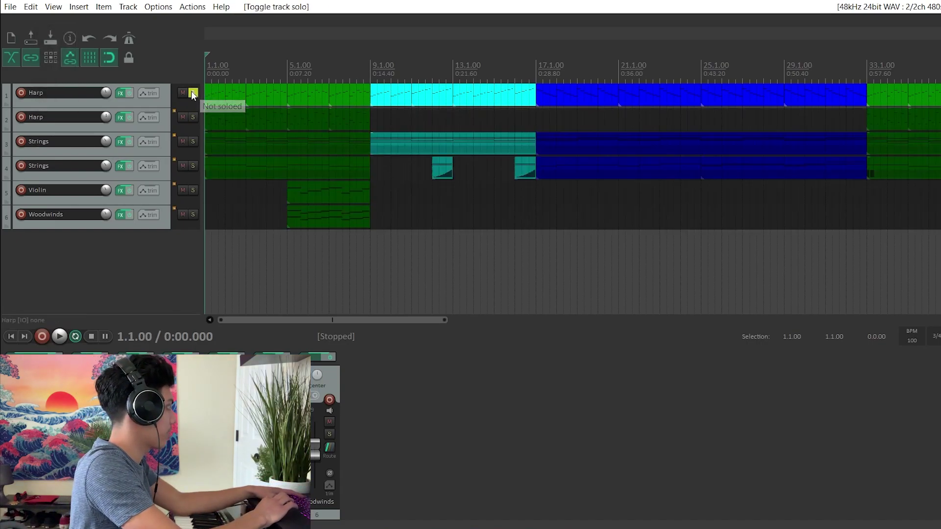
pyautogui.click(193, 118)
pyautogui.press('space')
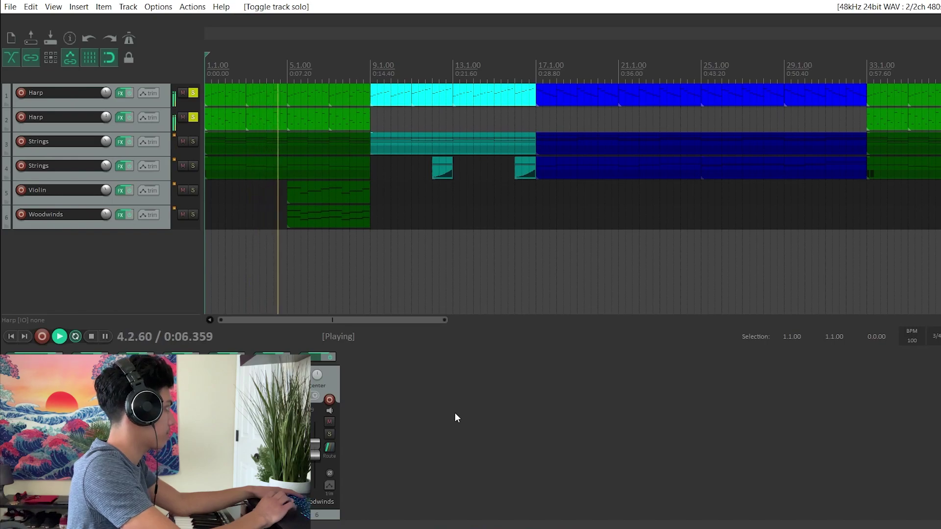
pyautogui.press('space')
# Solo only the second Harp track, examine the notes of its first MIDI item, and clear the solo
pyautogui.click(193, 117)
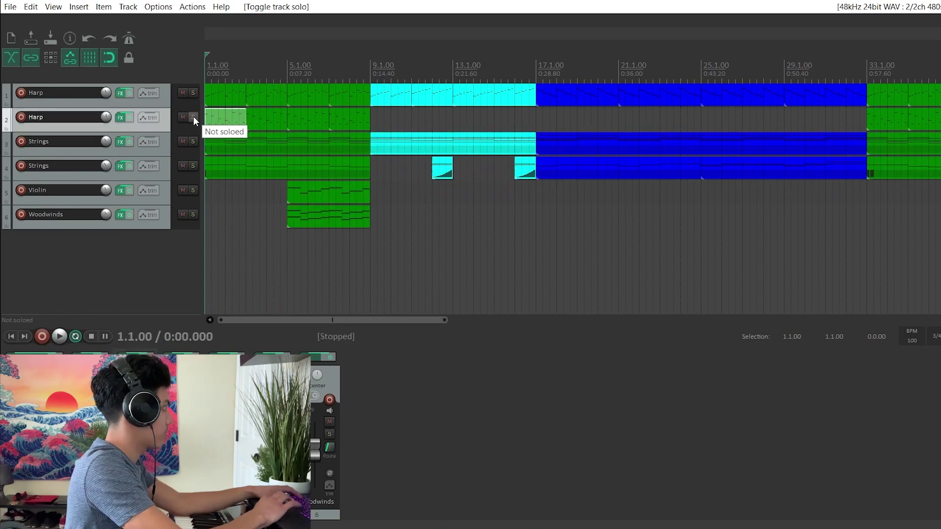
pyautogui.click(193, 117)
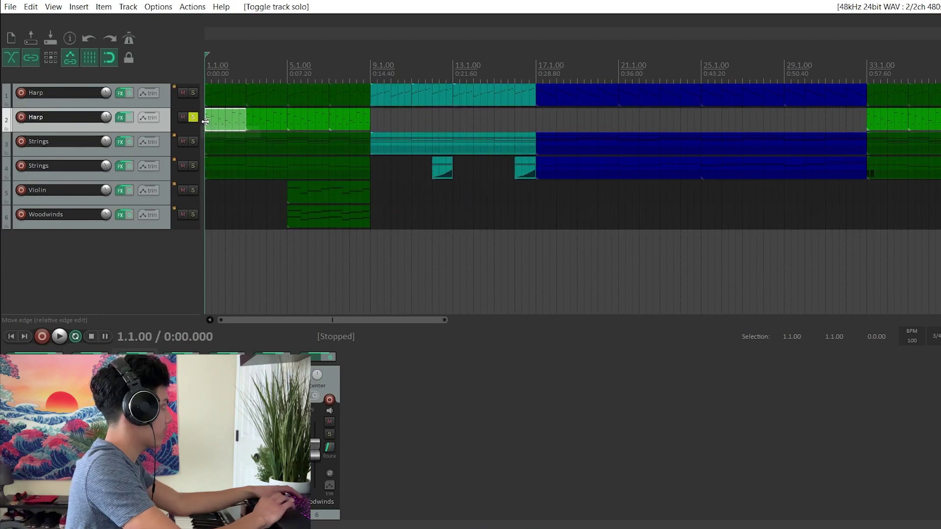
pyautogui.doubleClick(207, 123)
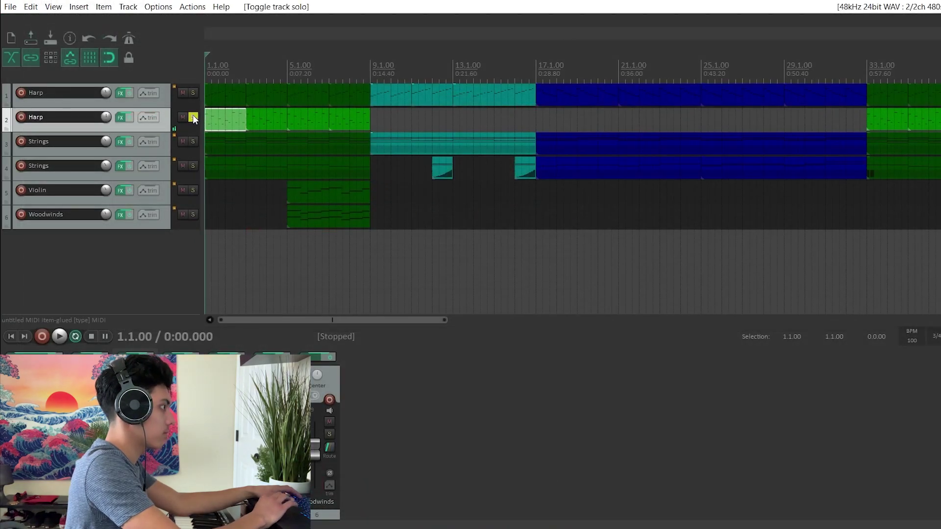
pyautogui.click(193, 116)
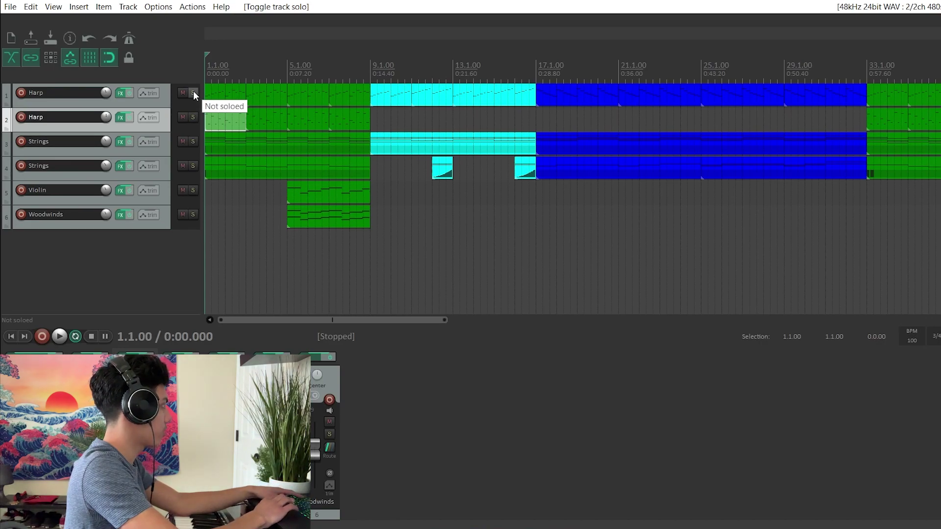
# Solo the first Harp track and play its first MIDI item in the MIDI editor to examine the notes
pyautogui.click(193, 91)
pyautogui.doubleClick(211, 95)
pyautogui.press('space')
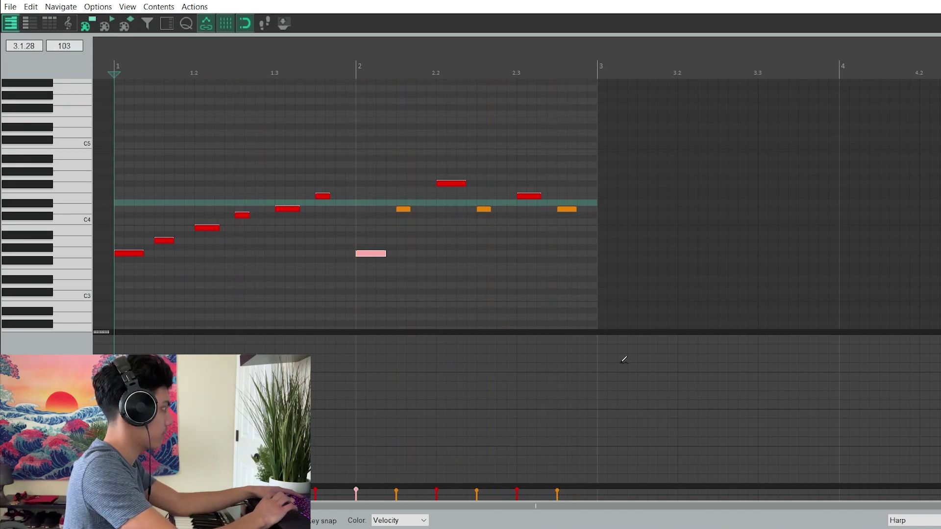
pyautogui.press('Escape')
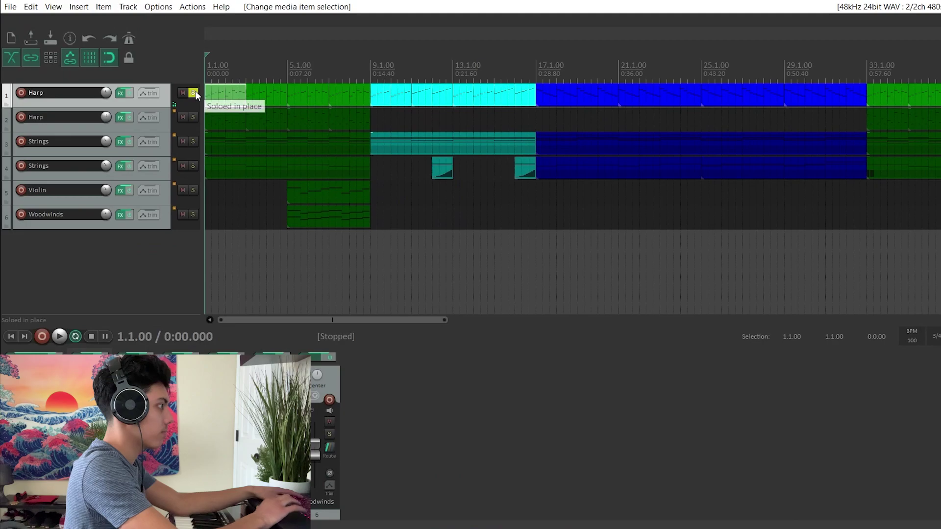
# Add the second Harp track to the solo and listen to both harp parts together
pyautogui.click(193, 117)
pyautogui.press('space')
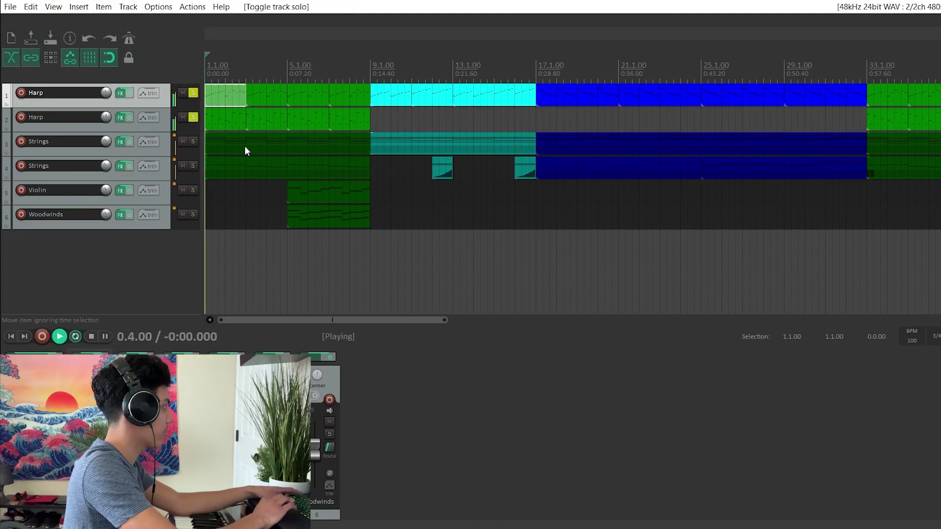
pyautogui.click(211, 119)
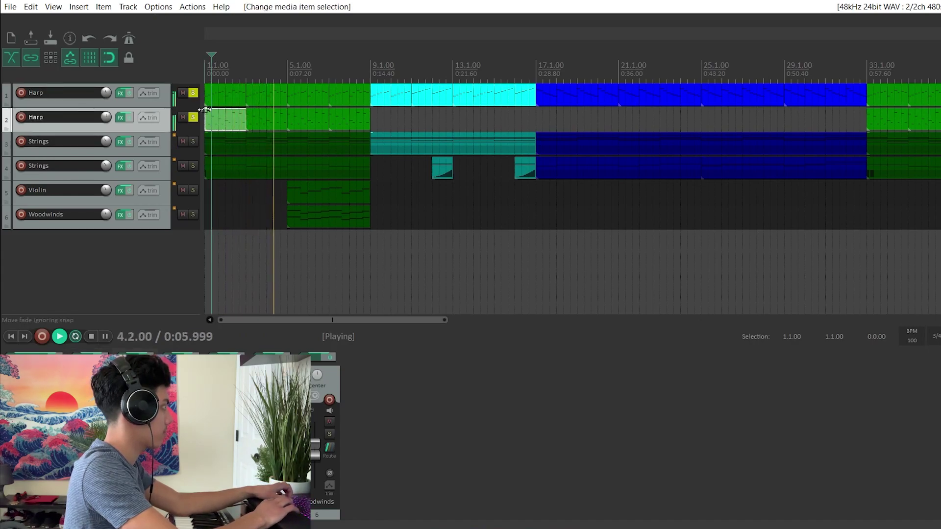
pyautogui.press('space')
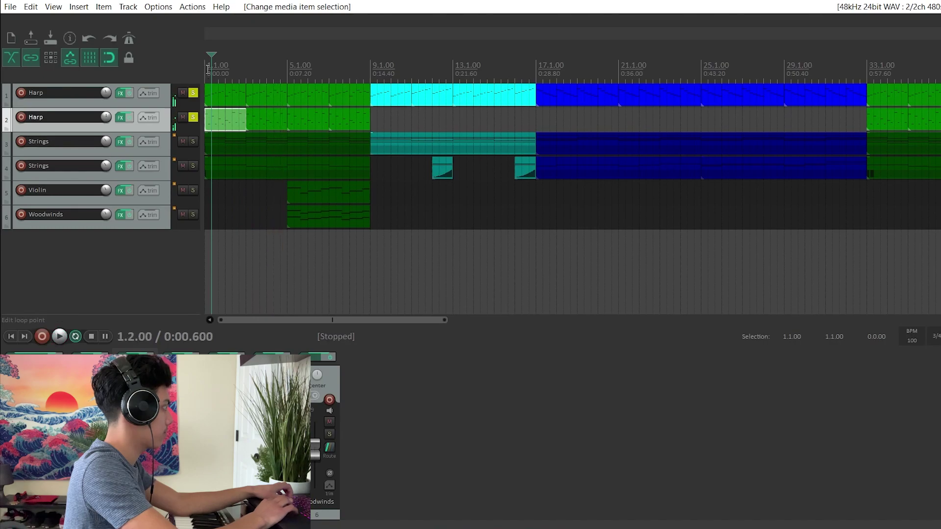
# Inspect the BBC Symphony Orchestra instrument and its harp articulation on the first Harp track, and close the plugin windows
pyautogui.click(120, 92)
pyautogui.click(355, 20)
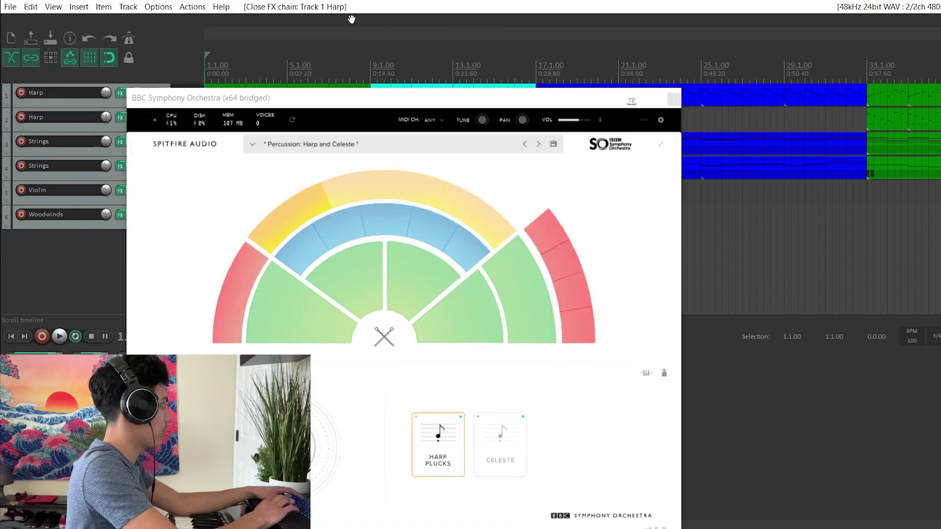
pyautogui.moveTo(439, 103); pyautogui.dragTo(432, 54)
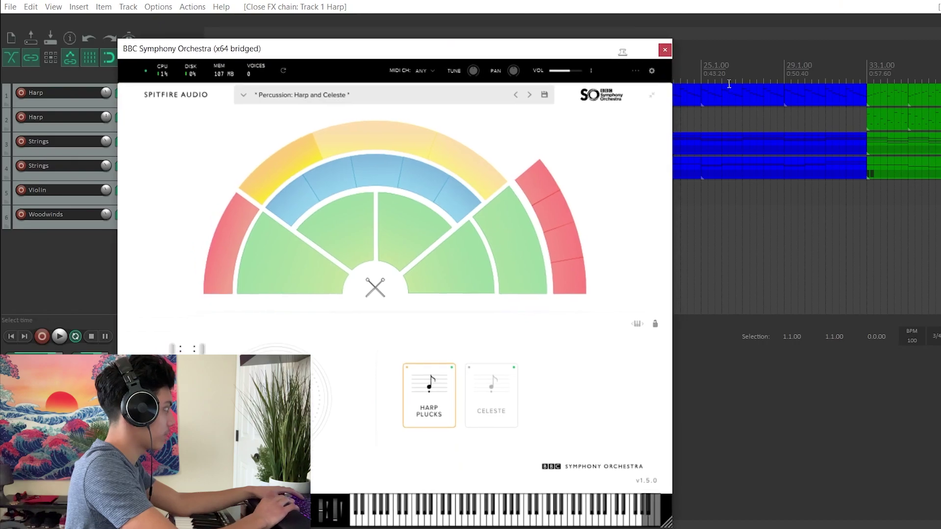
pyautogui.click(664, 50)
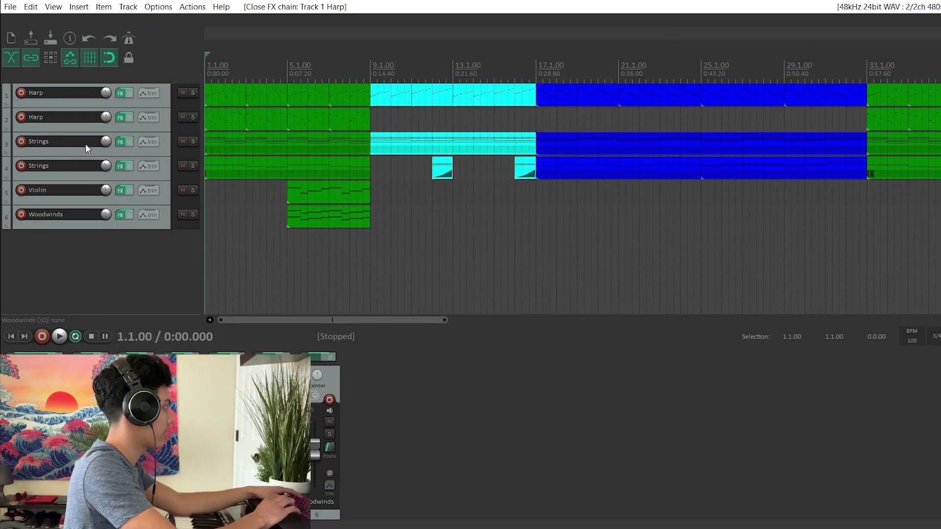
# Play the first MIDI item of soloed Strings track 3, check its LABS instrument, and close the plugin windows
pyautogui.click(206, 142)
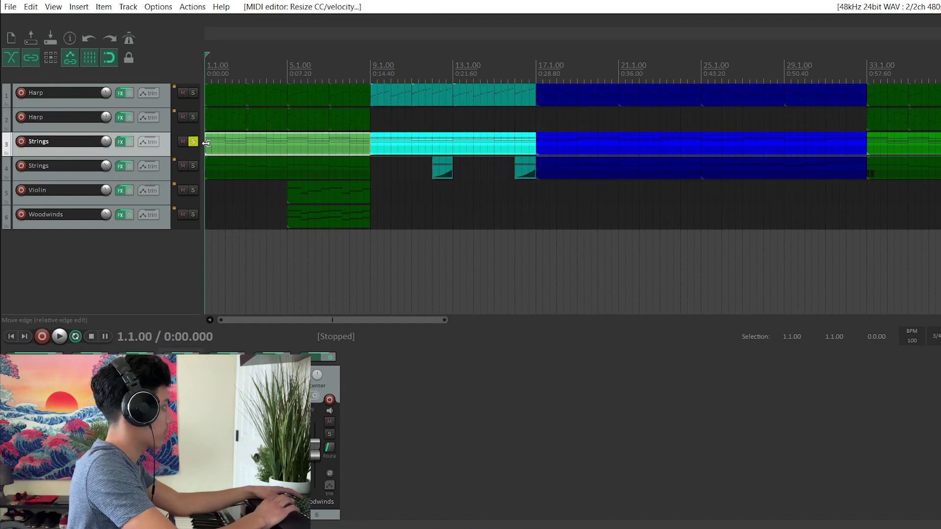
pyautogui.doubleClick(207, 143)
pyautogui.press('space')
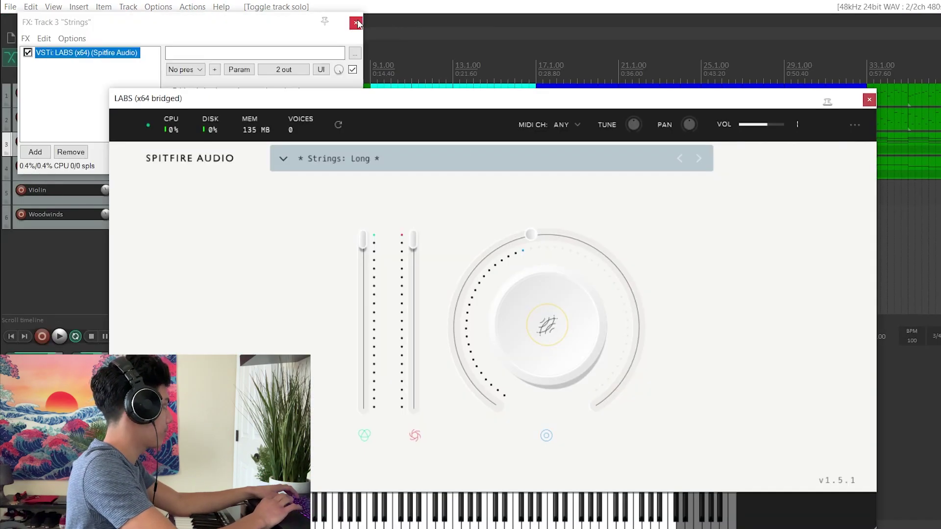
pyautogui.click(356, 23)
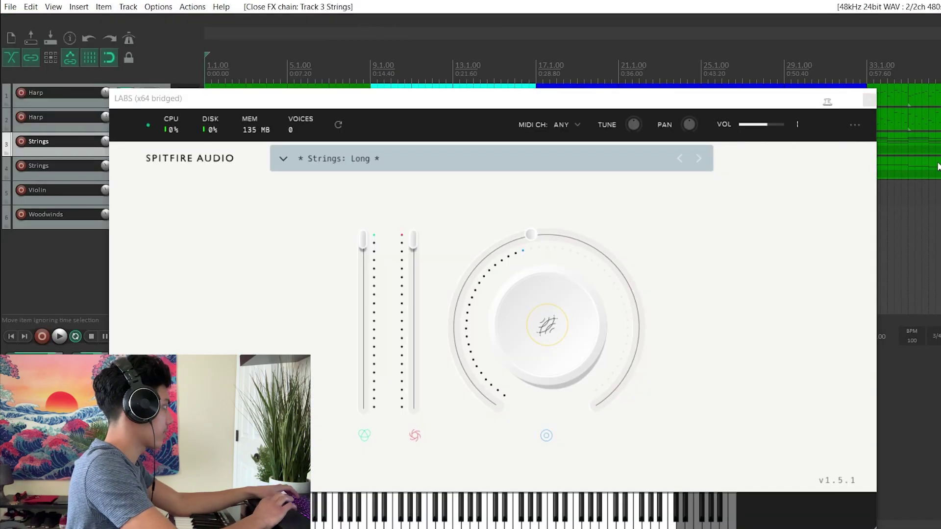
pyautogui.click(870, 100)
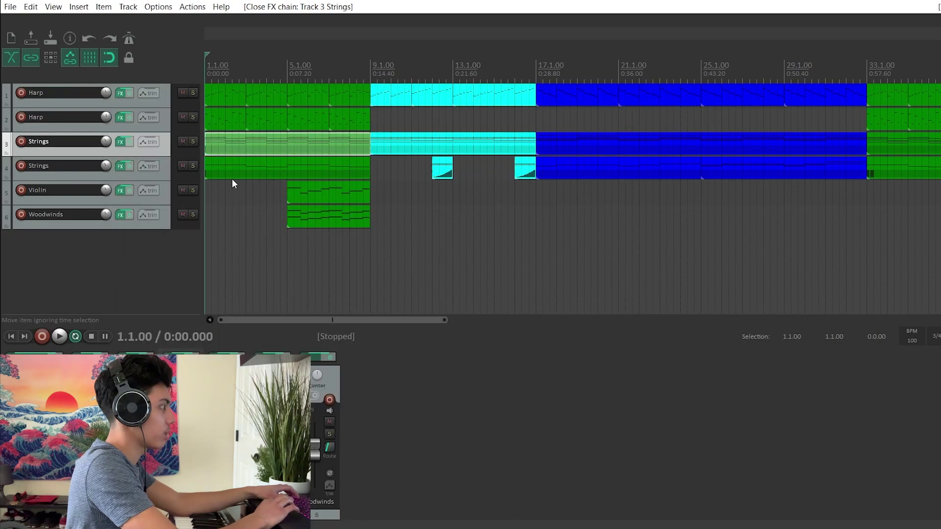
# Examine and play the first MIDI item of Strings track 4 in the MIDI editor, and close the editor
pyautogui.doubleClick(208, 170)
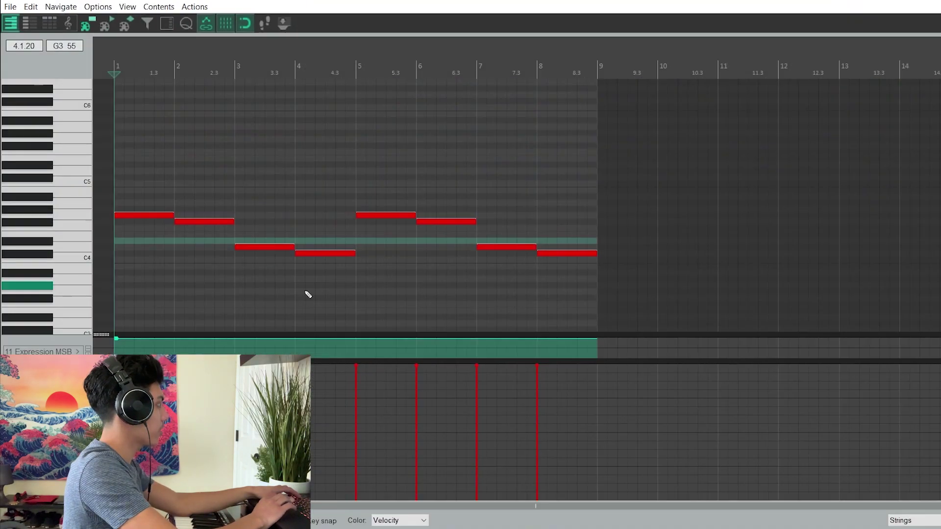
pyautogui.press('space')
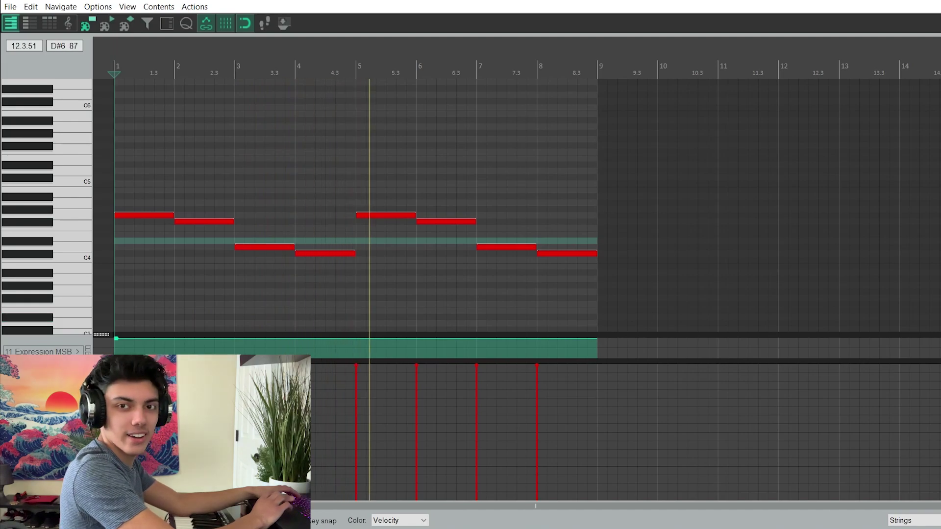
pyautogui.press('Escape')
pyautogui.press('space')
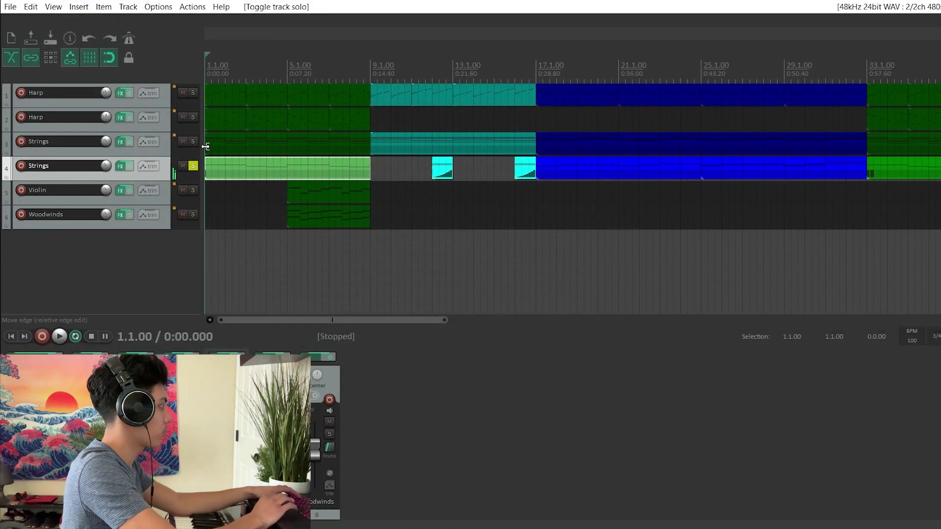
# Solo Strings track 3 together with Strings track 4 and listen to both from the start
pyautogui.click(193, 141)
pyautogui.click(193, 141)
pyautogui.press('space')
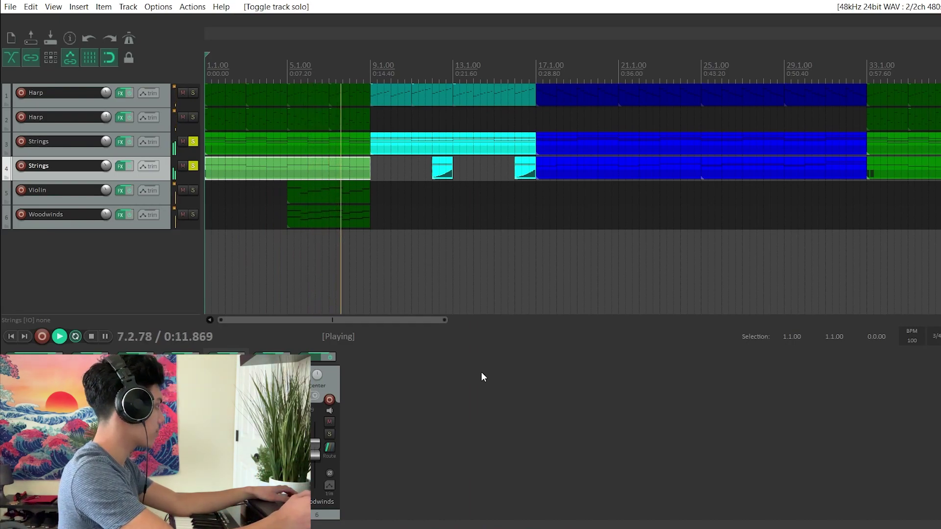
pyautogui.press('space')
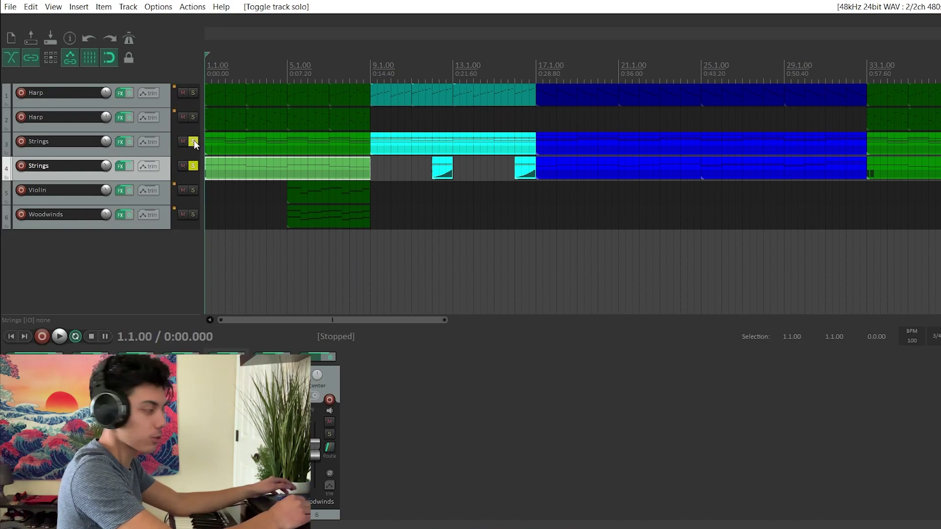
# Review the chord notes of Strings track 3's first MIDI item during playback, and close the MIDI editor
pyautogui.doubleClick(209, 146)
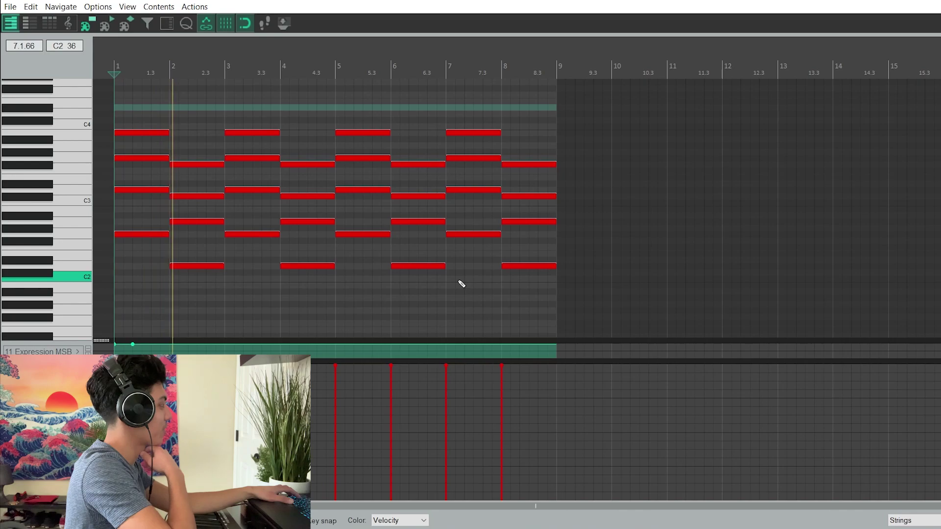
pyautogui.press('space')
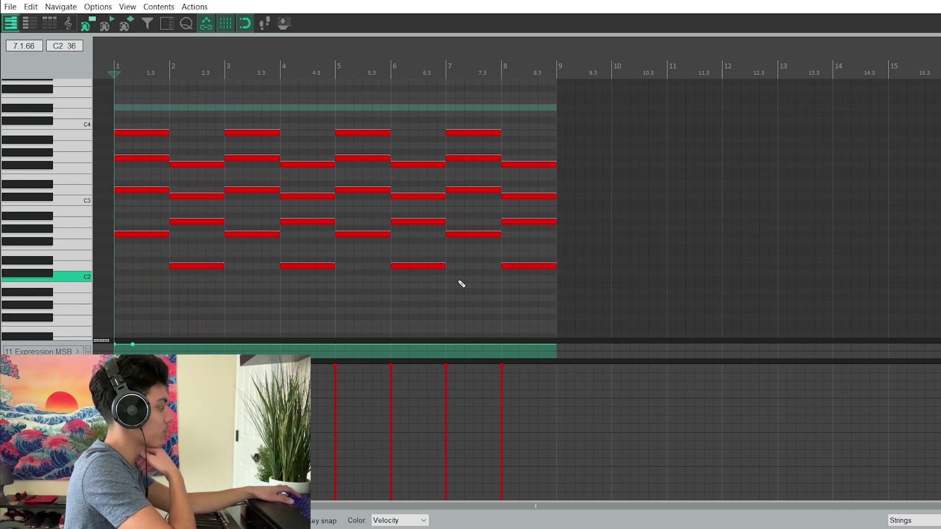
pyautogui.press('Escape')
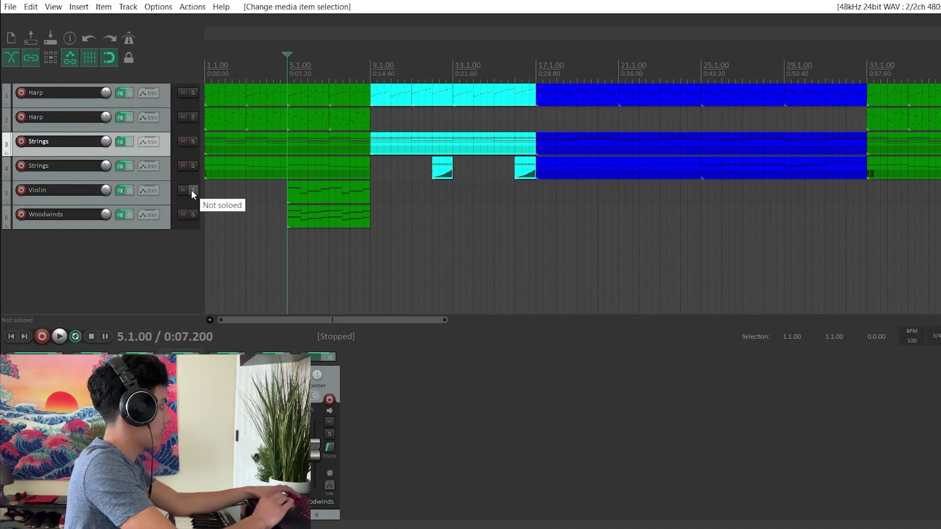
# Solo the Violin and Woodwinds tracks and play them together from bar 5
pyautogui.click(192, 190)
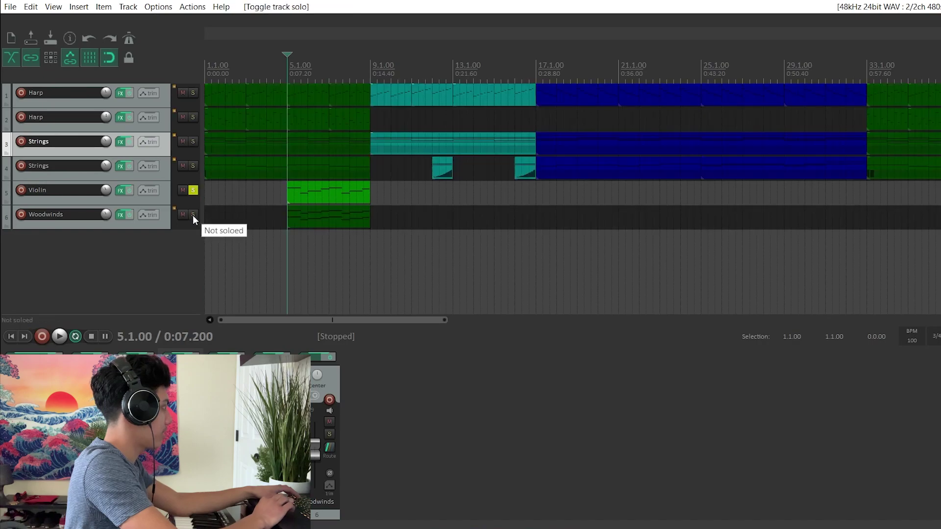
pyautogui.click(193, 214)
pyautogui.press('space')
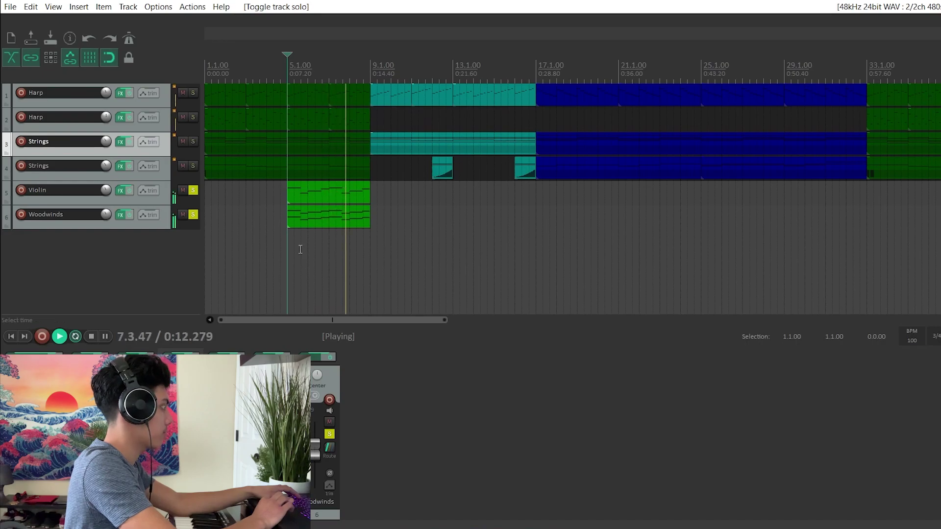
# Stop playback and clear the solo on the Violin and Woodwinds tracks
pyautogui.press('space')
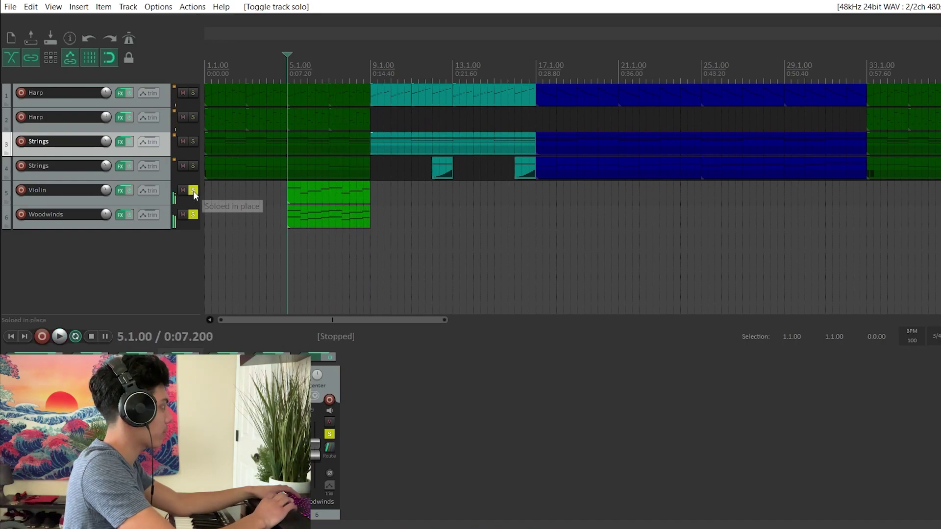
pyautogui.click(193, 190)
pyautogui.click(192, 215)
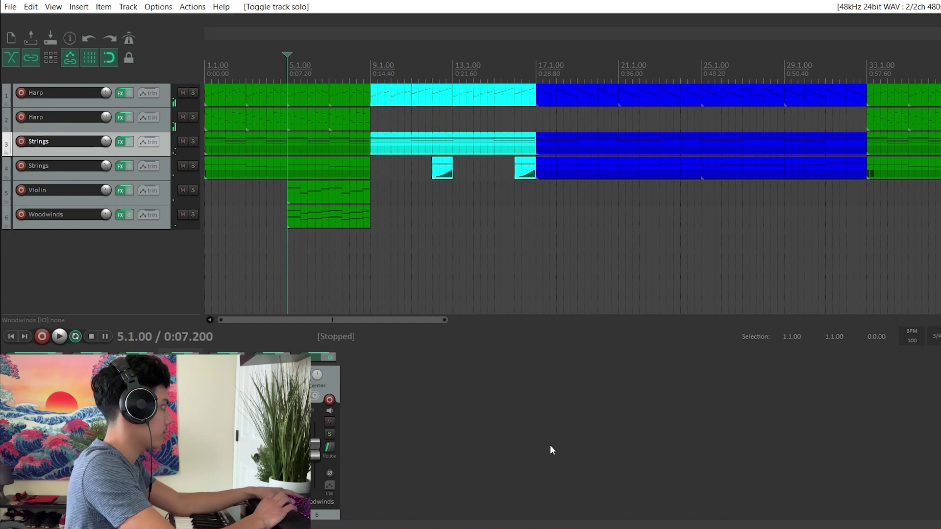
# Play the full arrangement from bar 9 to hear the light-blue section with all tracks active
pyautogui.hscroll(15, 549, 445)
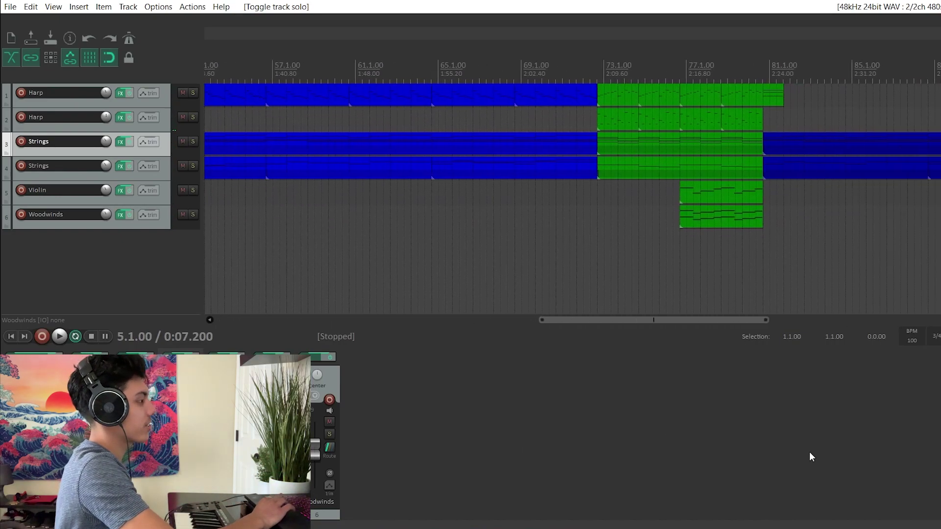
pyautogui.hscroll(-15, 810, 452)
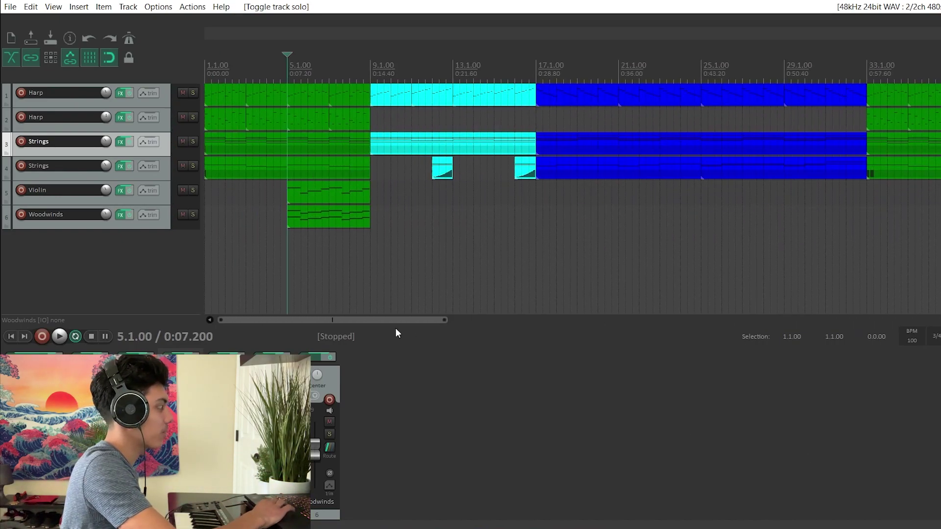
pyautogui.click(372, 240)
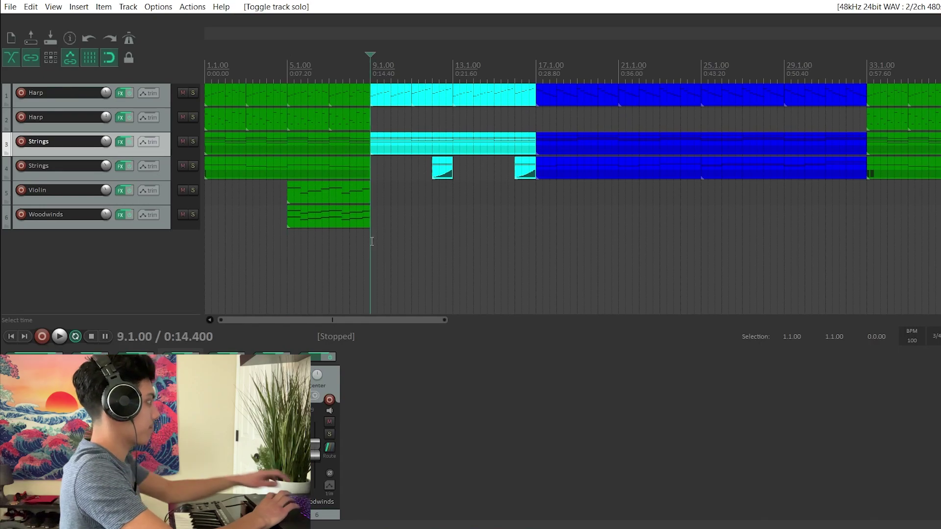
pyautogui.scroll(2, 437, 304)
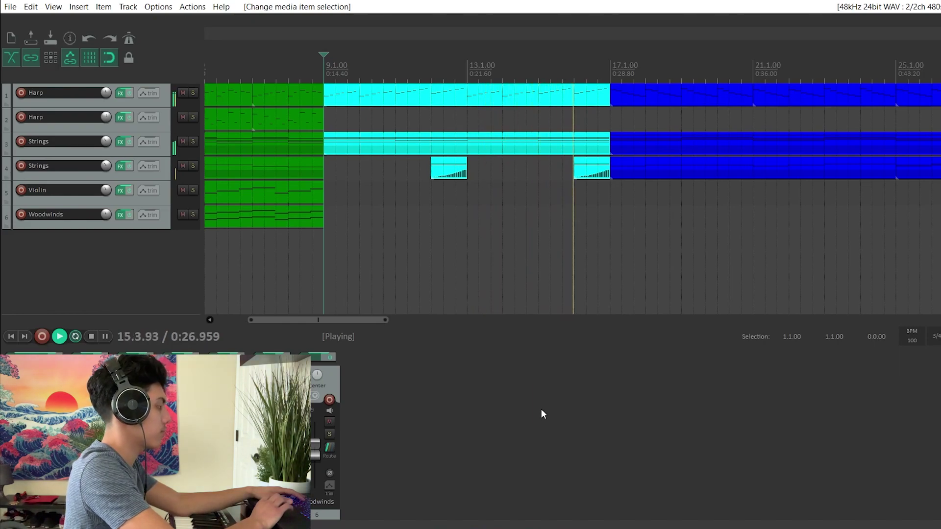
pyautogui.press('space')
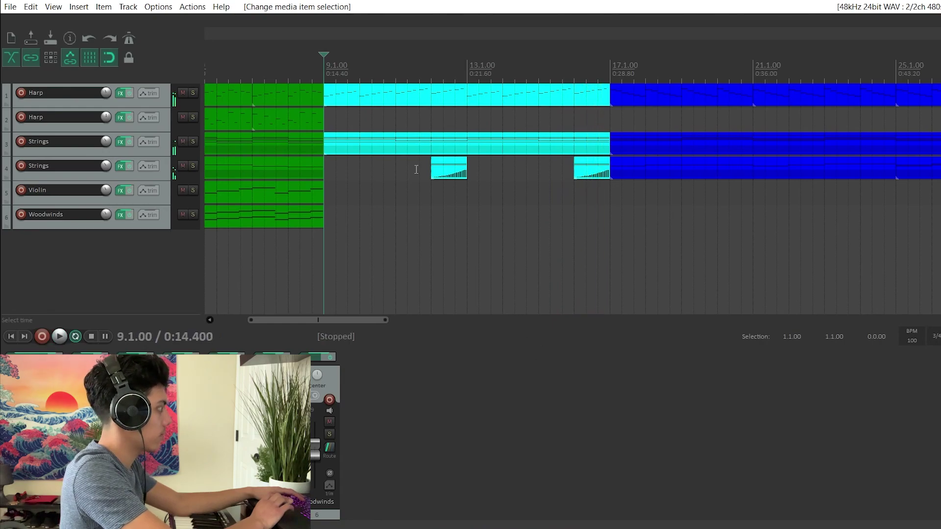
# Examine Harp track 1's bar 9 item in the MIDI editor, playing it from just before bar 11 and auditioning the C4 key
pyautogui.doubleClick(326, 101)
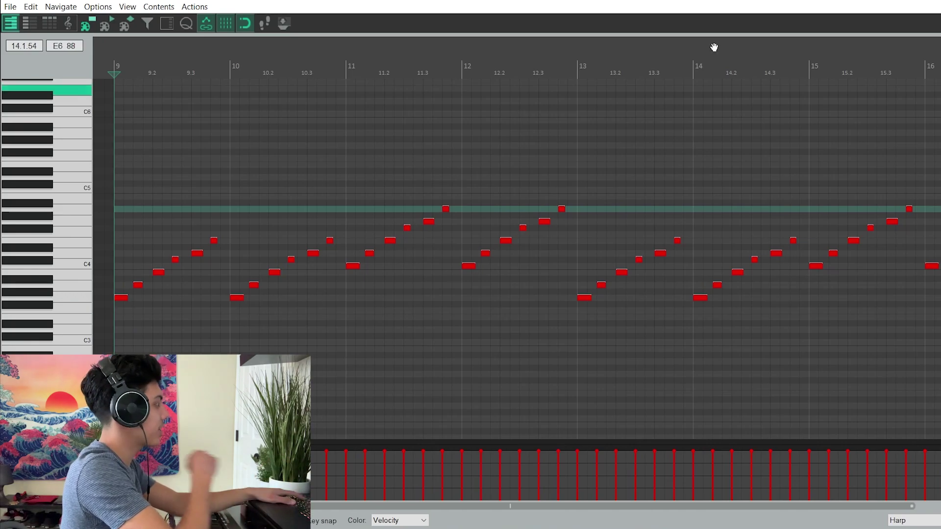
pyautogui.press('Escape')
pyautogui.doubleClick(308, 95)
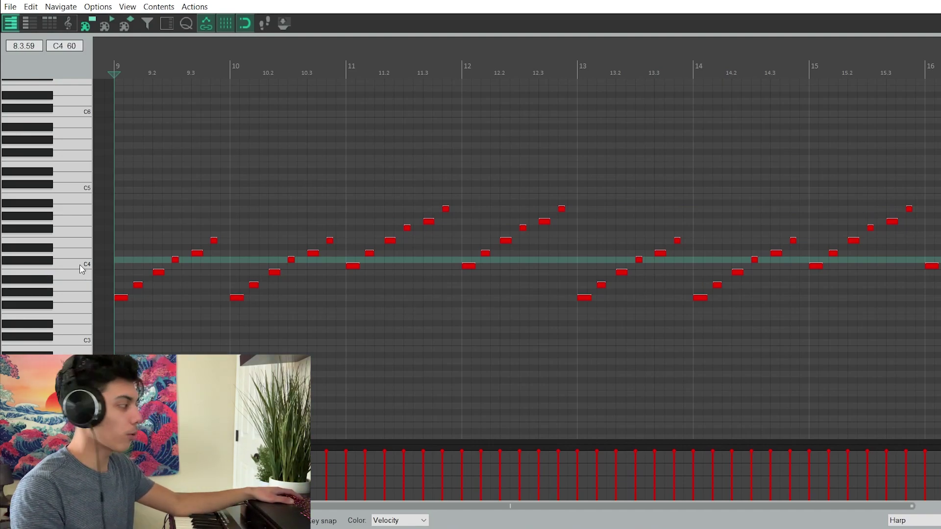
pyautogui.click(339, 66)
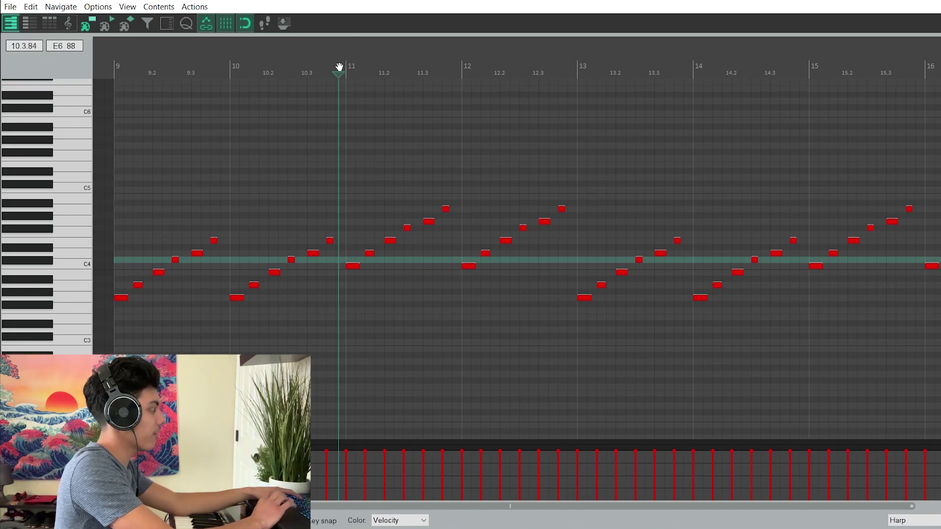
pyautogui.press('space')
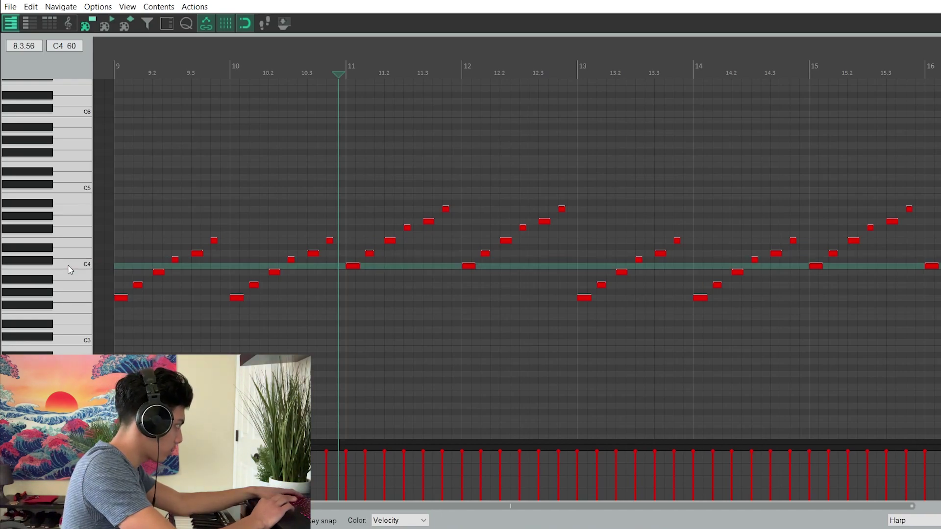
pyautogui.press('space')
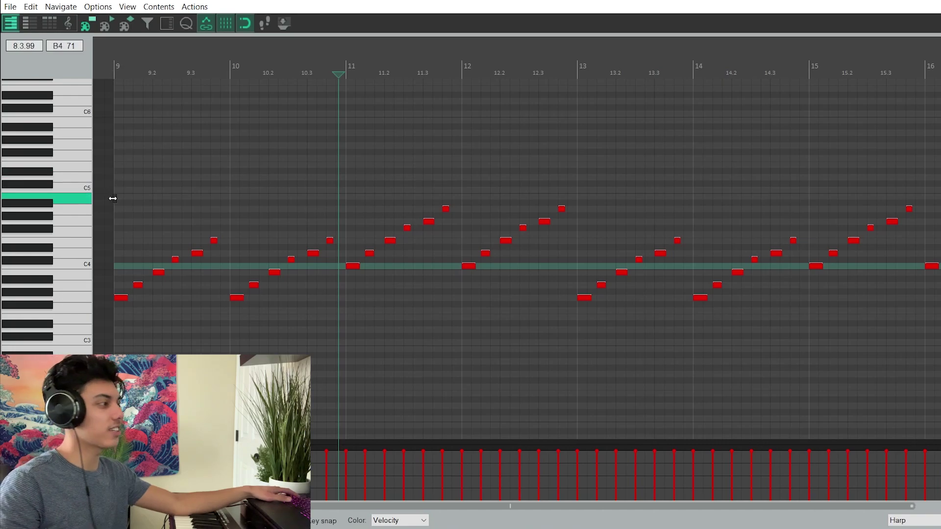
pyautogui.click(41, 267)
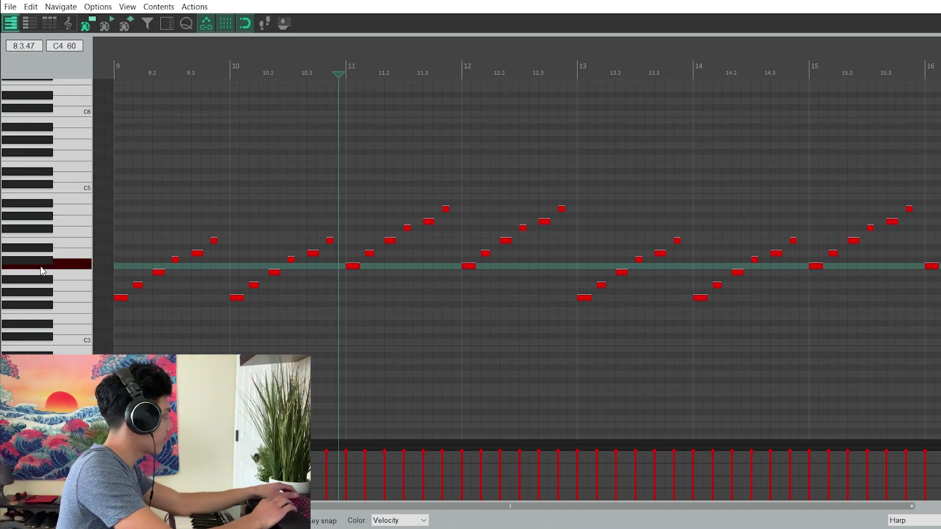
# Play the harp item's notes from bar 9, return the edit cursor to bar 9 and close the MIDI editor
pyautogui.click(117, 59)
pyautogui.press('space')
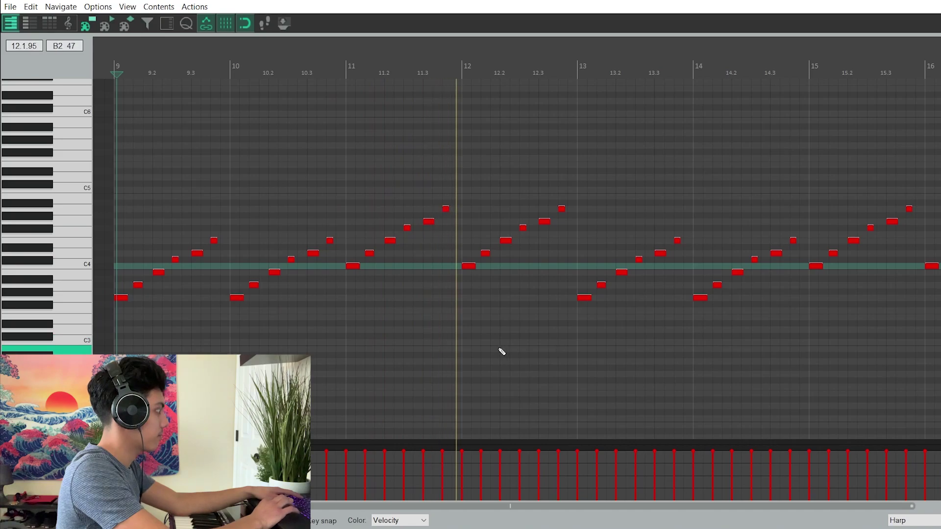
pyautogui.hscroll(2, 676, 384)
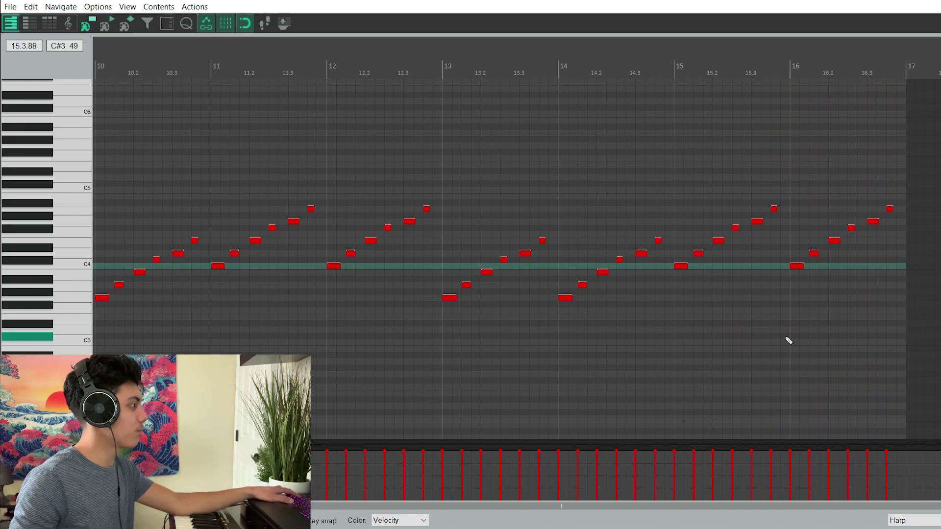
pyautogui.press('space')
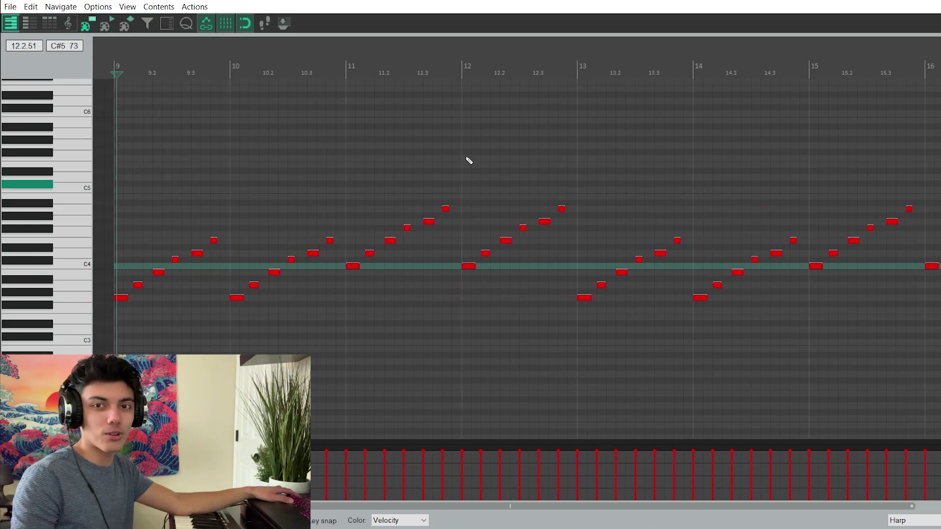
pyautogui.click(115, 63)
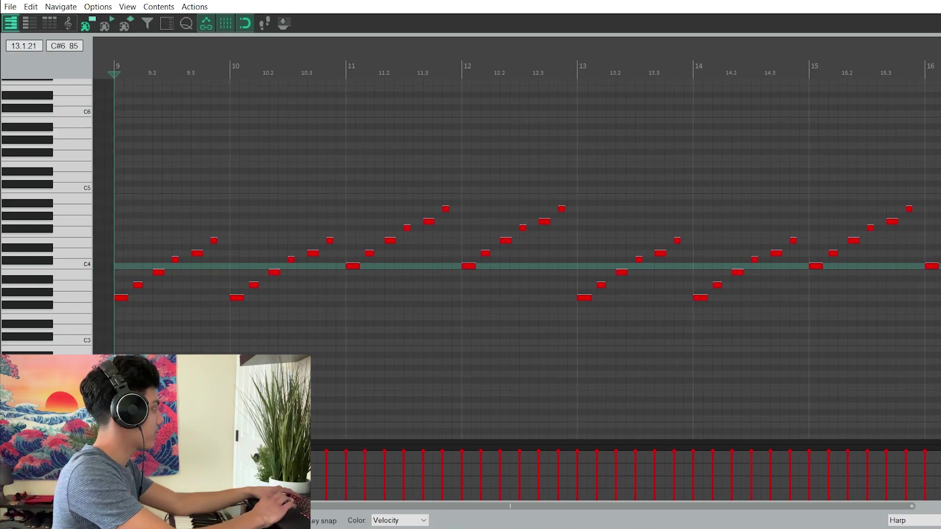
pyautogui.press('Escape')
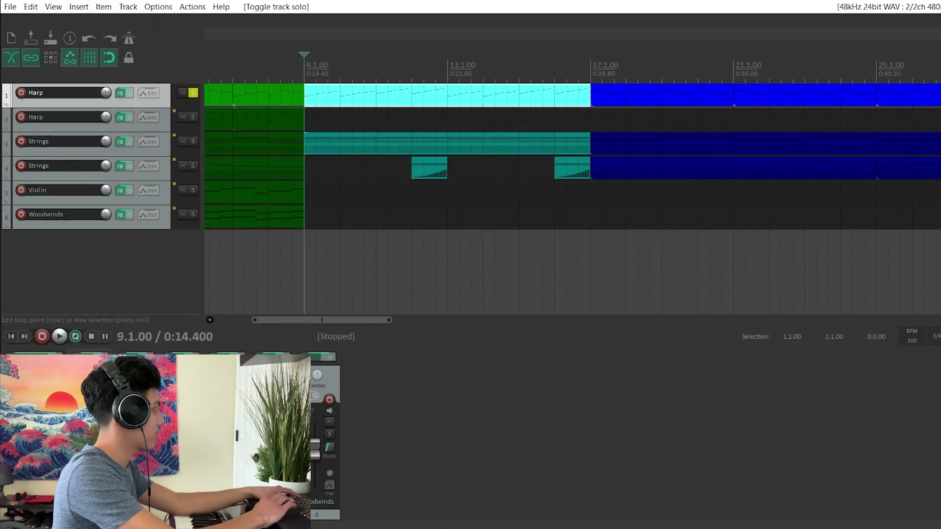
# Switch the solo from Harp track 1 to Strings track 3, play its bar 9 item in the MIDI editor, and clear the solo
pyautogui.click(193, 92)
pyautogui.click(193, 142)
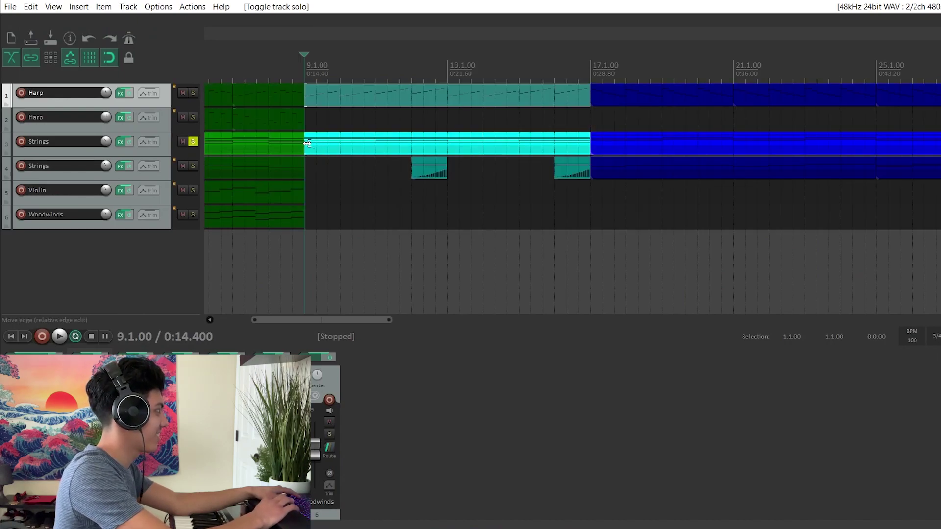
pyautogui.doubleClick(307, 143)
pyautogui.press('space')
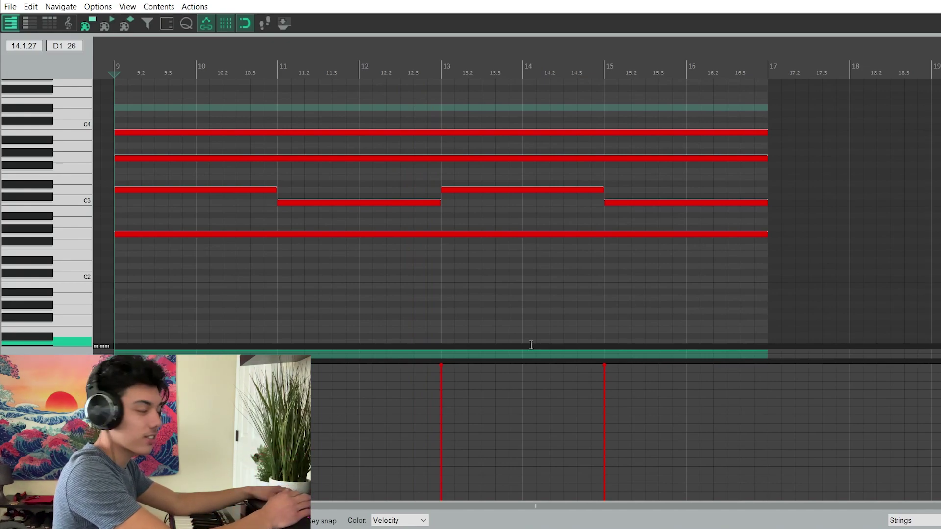
pyautogui.press('space')
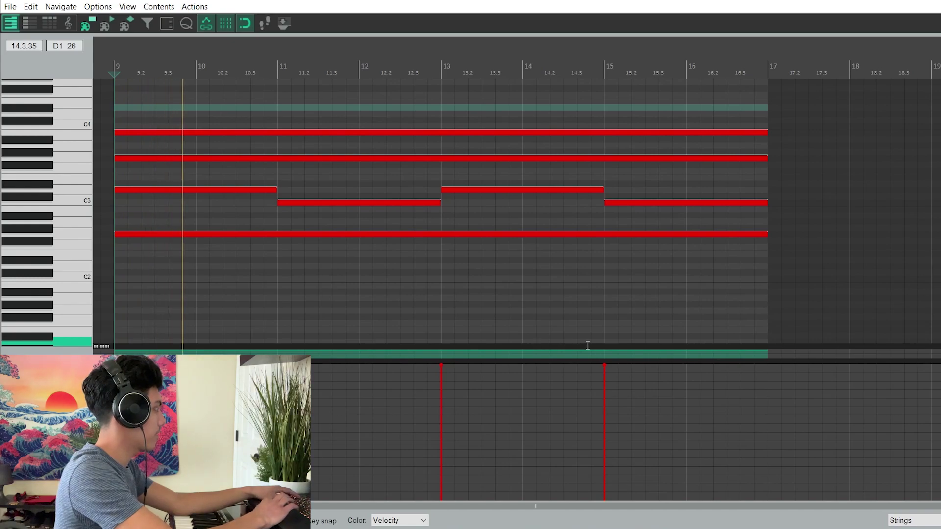
pyautogui.press('space')
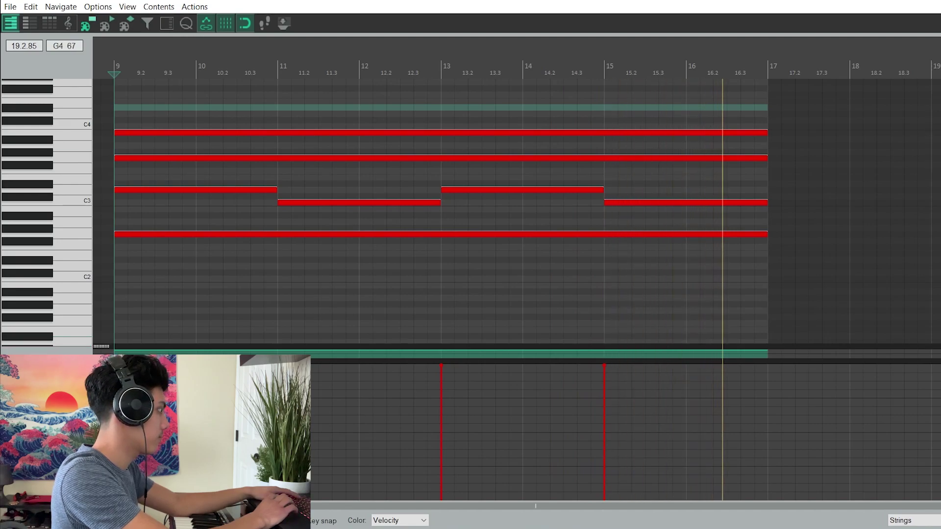
pyautogui.press('Escape')
pyautogui.click(193, 141)
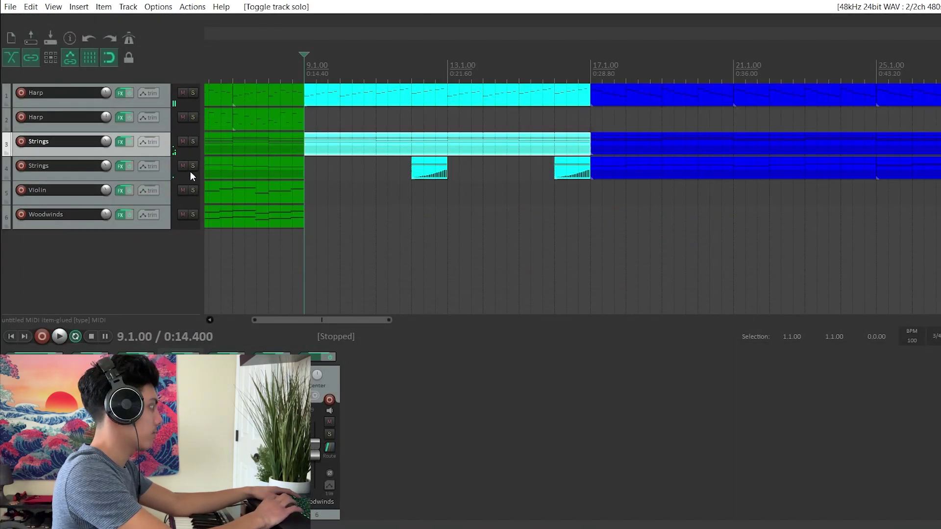
# Solo Strings track 4, play its bar 12 item in the MIDI editor, and clear the solo after closing the editor
pyautogui.click(193, 165)
pyautogui.click(427, 168)
pyautogui.doubleClick(427, 168)
pyautogui.press('space')
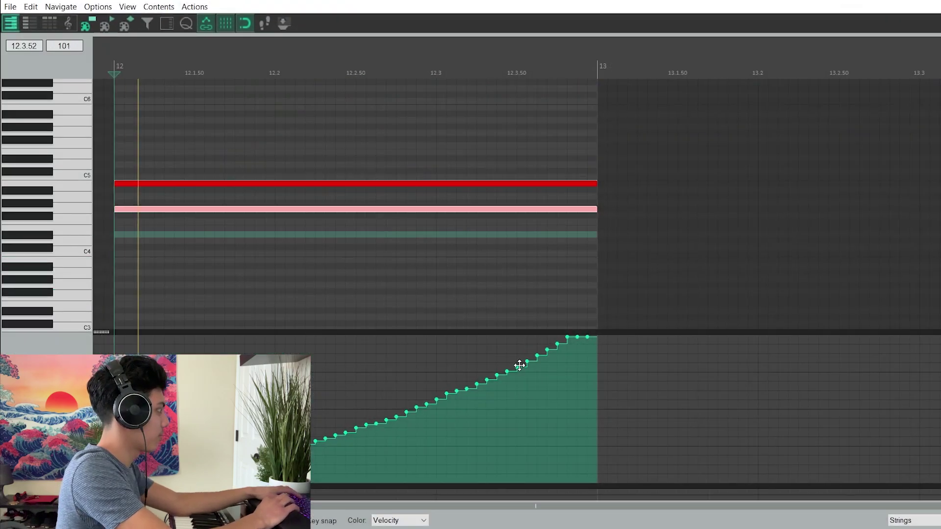
pyautogui.press('Escape')
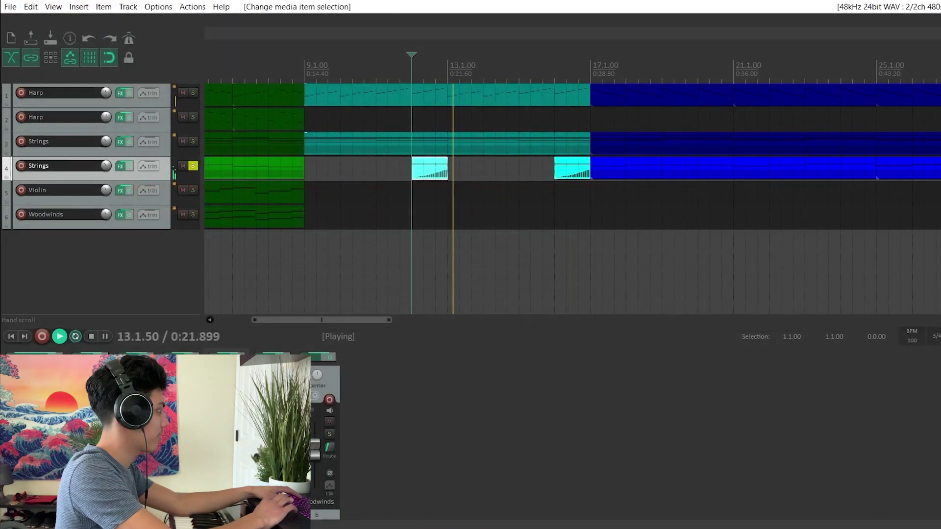
pyautogui.press('space')
pyautogui.click(193, 166)
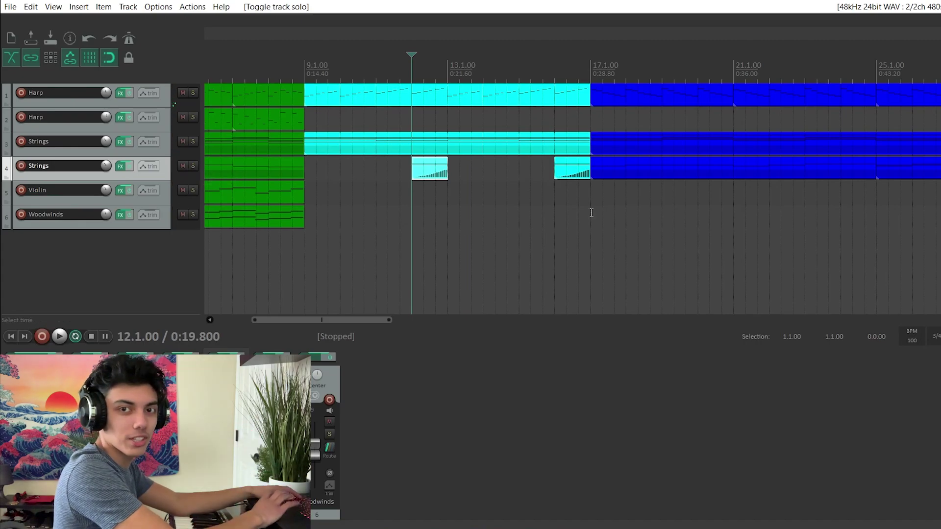
# Play the full arrangement from bar 17 to hear the dark-blue section with all tracks active
pyautogui.hscroll(3, 590, 210)
pyautogui.click(448, 201)
pyautogui.hscroll(2, 799, 273)
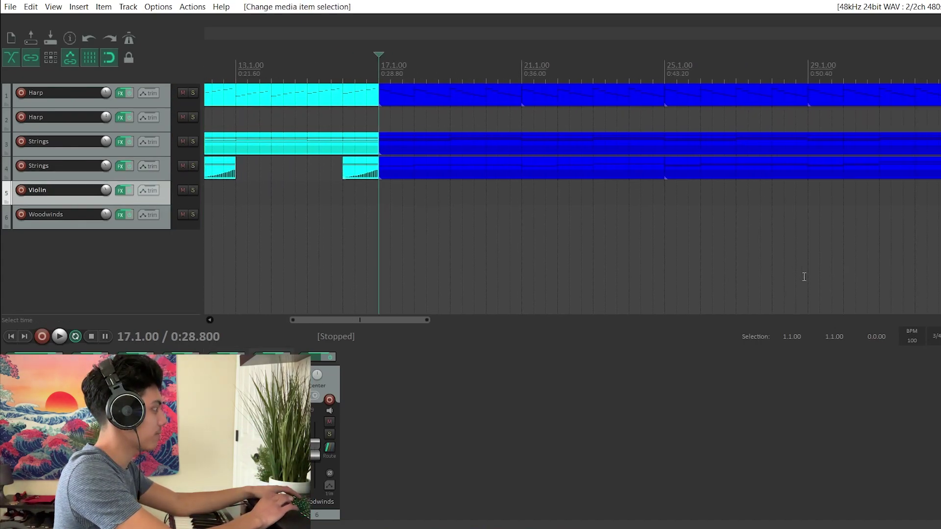
pyautogui.scroll(-2, 637, 294)
pyautogui.press('space')
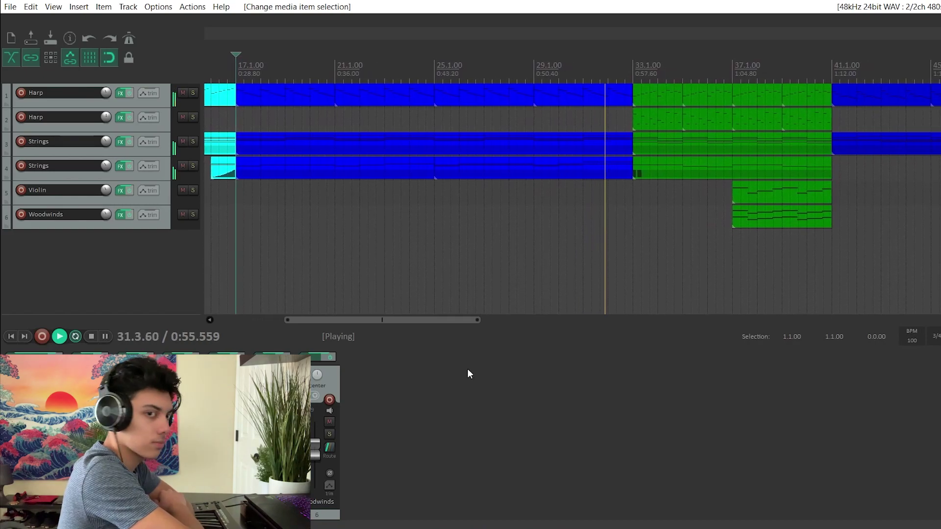
pyautogui.press('space')
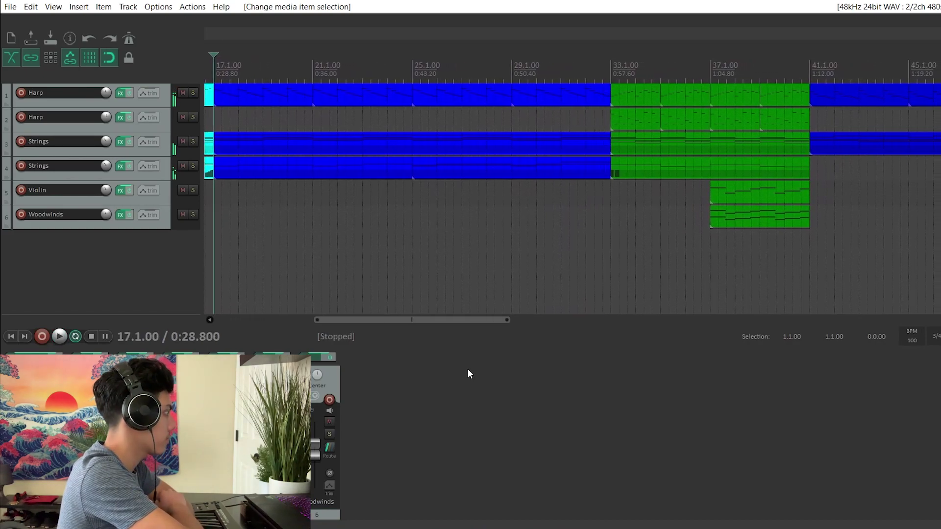
# Examine and play Strings track 3's bar 17 item in the MIDI editor, close the editor and clear the track's solo
pyautogui.hotkey('ctrl', 'alt', 'e')
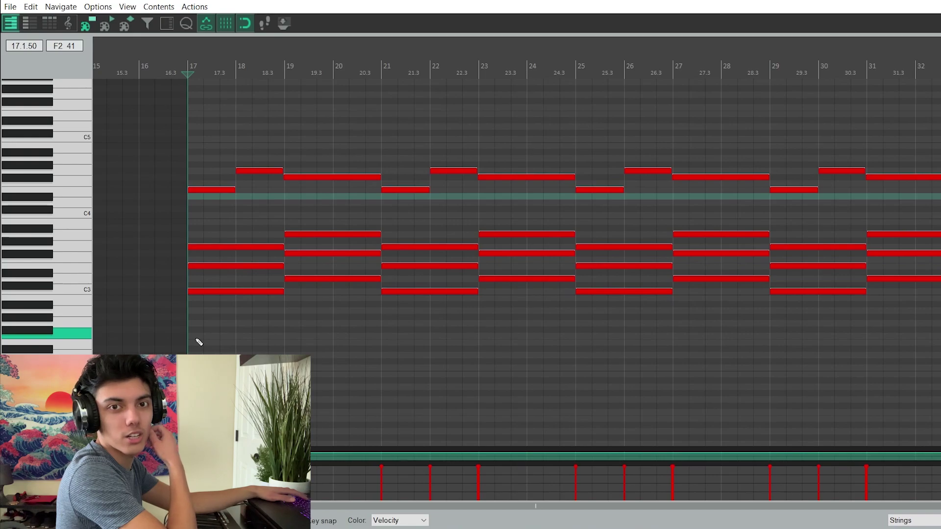
pyautogui.press('space')
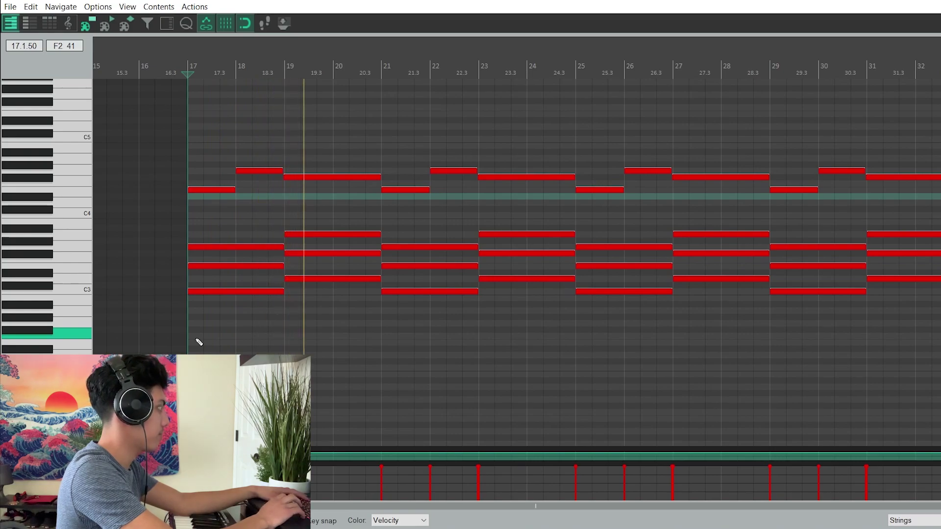
pyautogui.press('space')
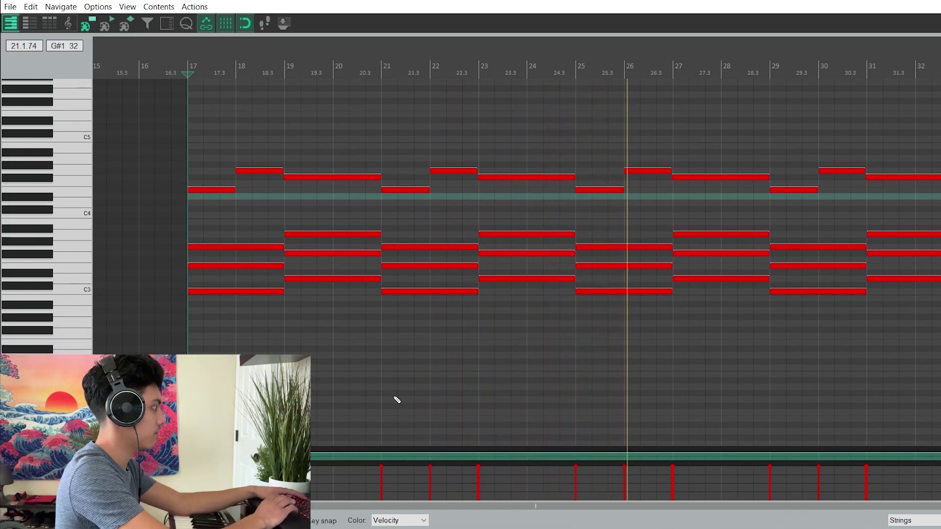
pyautogui.press('space')
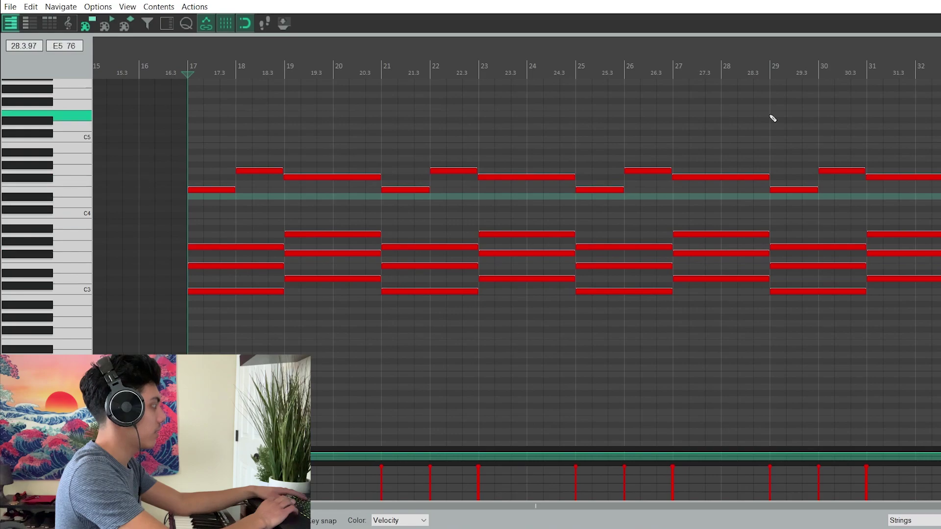
pyautogui.press('Escape')
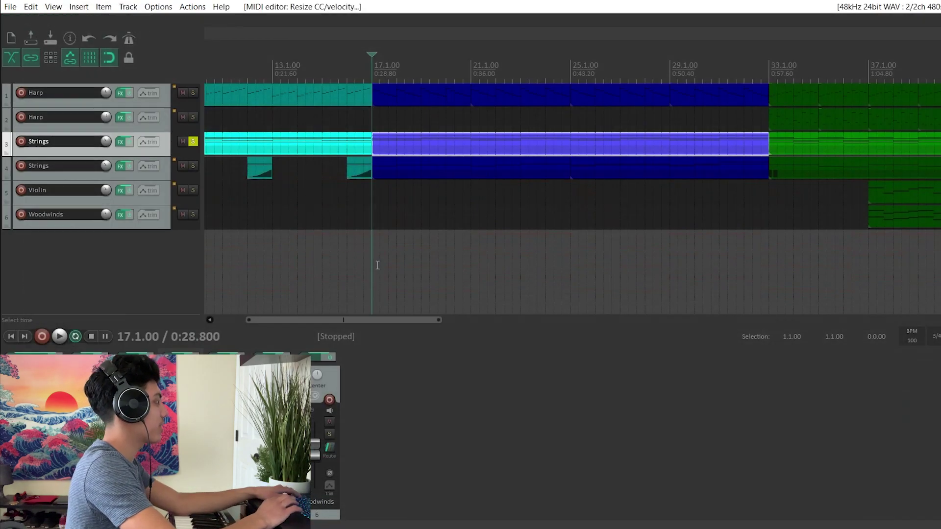
pyautogui.click(194, 141)
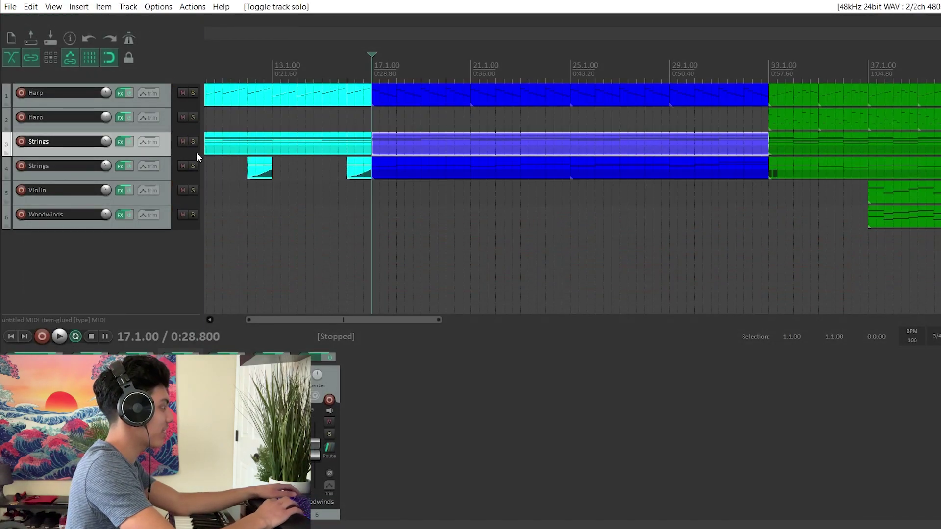
# Solo Strings track 4, then examine and play its bar 17 item in the MIDI editor
pyautogui.click(194, 166)
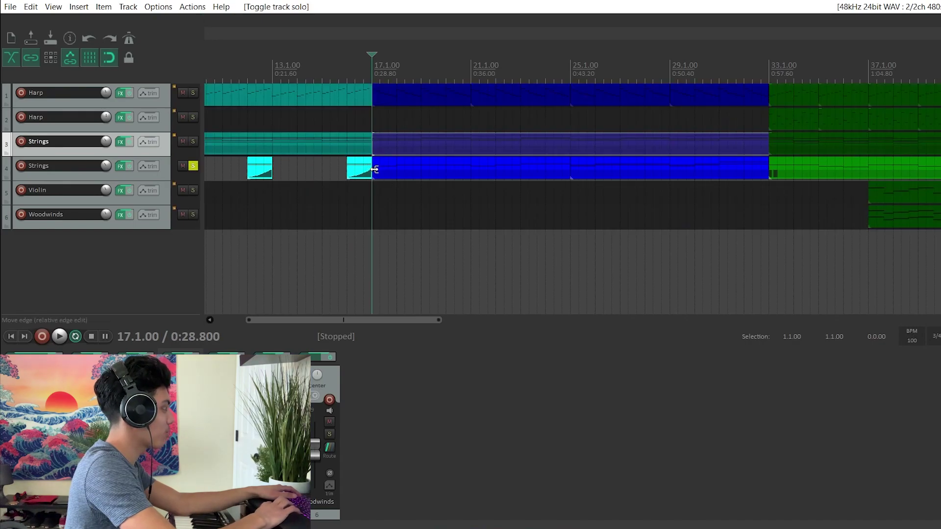
pyautogui.doubleClick(375, 171)
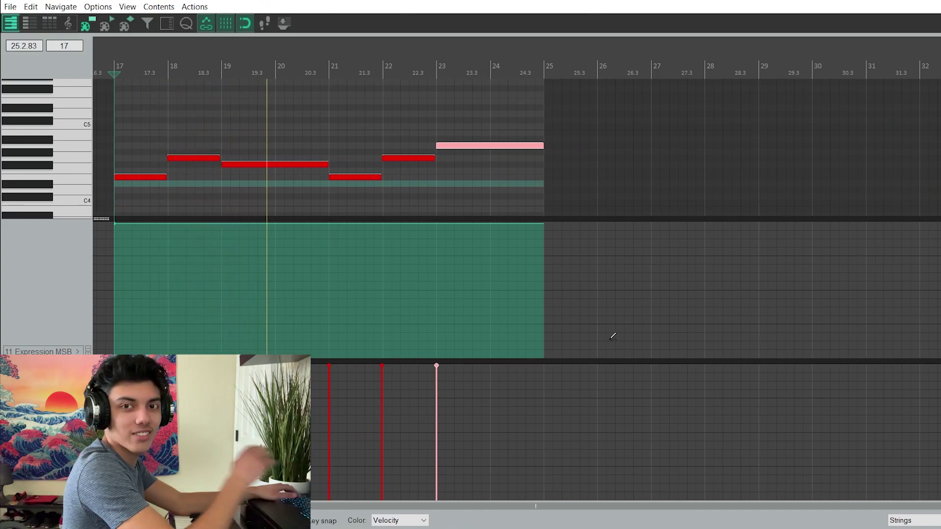
pyautogui.press('space')
pyautogui.press('space')
pyautogui.press('c')
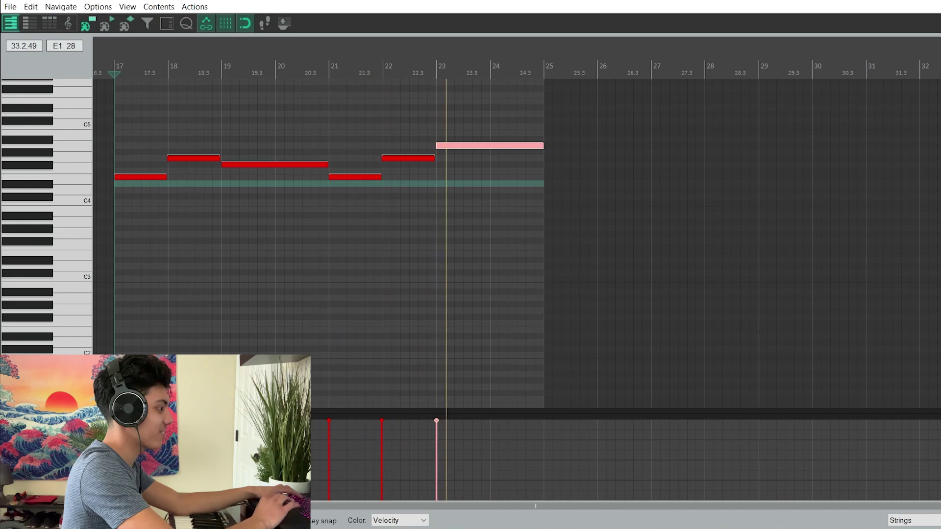
# Examine and play the bar 17 item of the first Harp track in the MIDI editor
pyautogui.scroll(2, 809, 323)
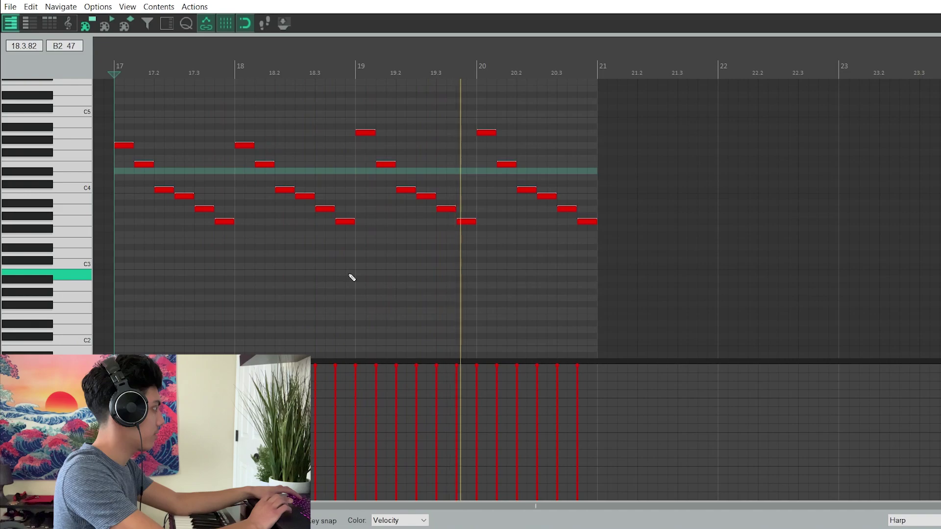
pyautogui.press('space')
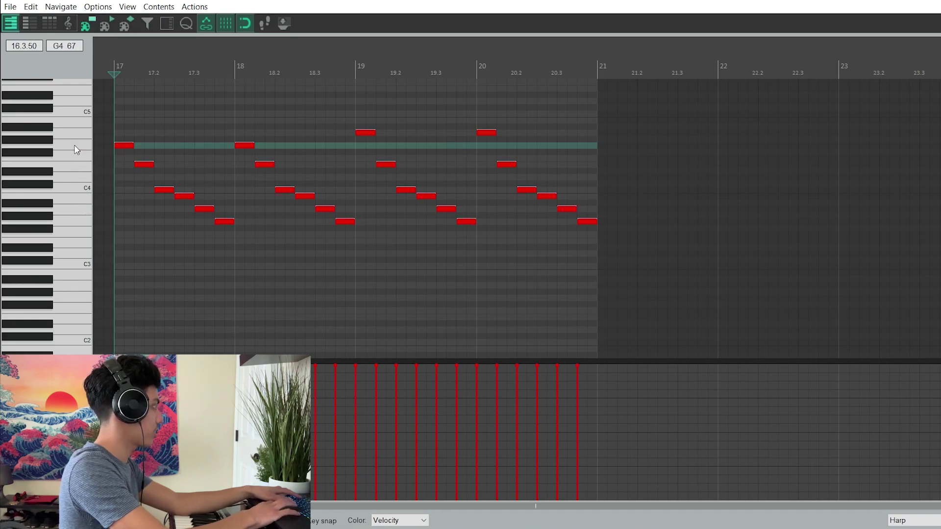
pyautogui.press('space')
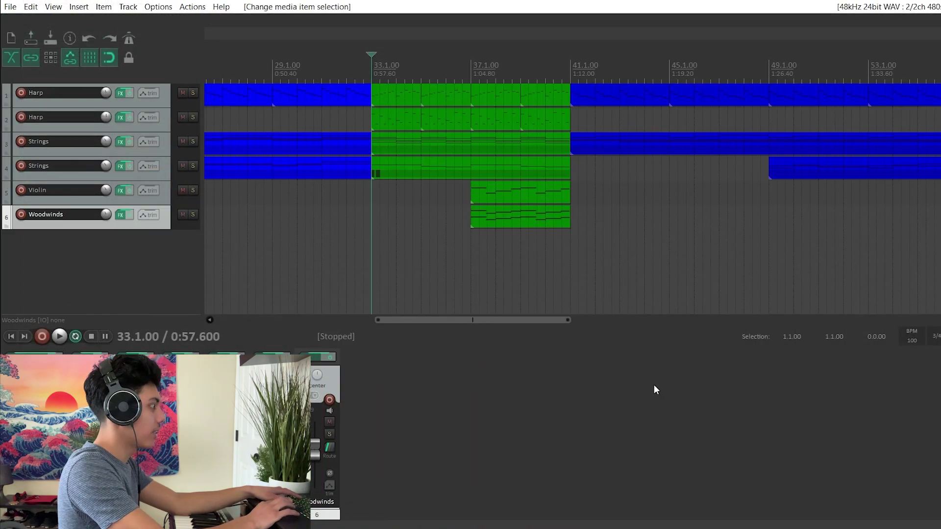
# Play the full arrangement from bar 33 to hear the green section, and stop playback
pyautogui.press('space')
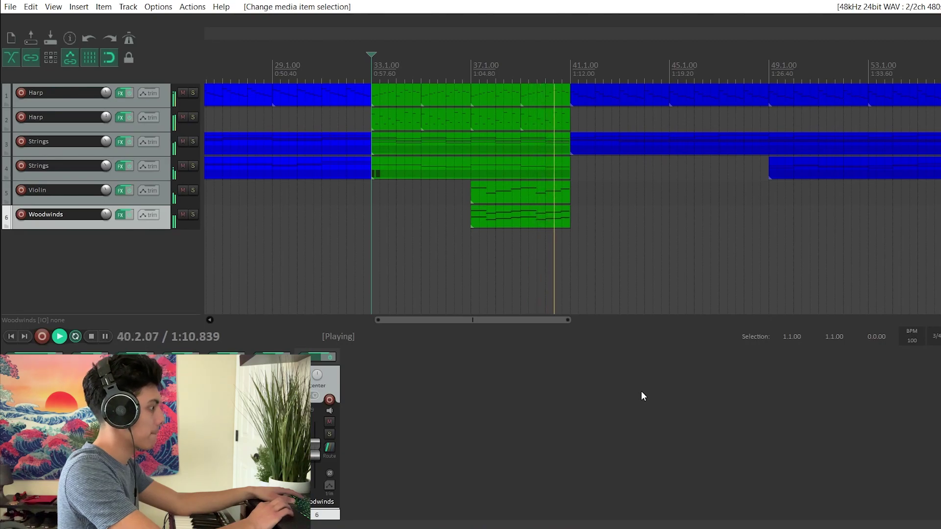
pyautogui.press('space')
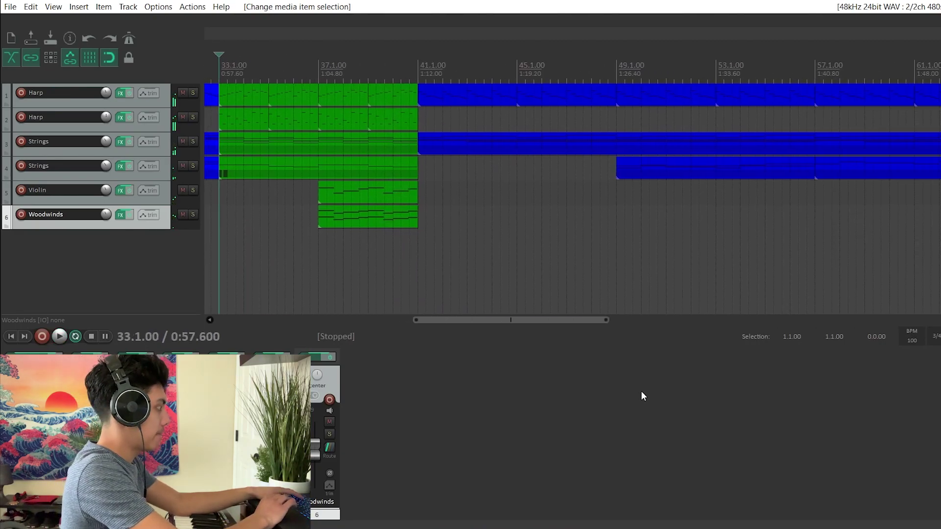
# Move the edit cursor to bar 41 and play the full arrangement through the blue section
pyautogui.click(418, 252)
pyautogui.scroll(-2, 418, 252)
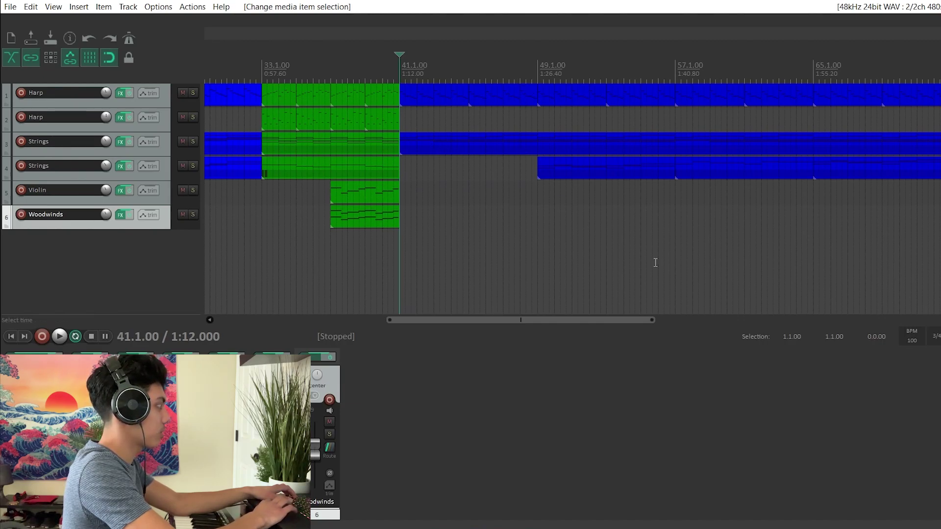
pyautogui.hscroll(-5, 252, 153)
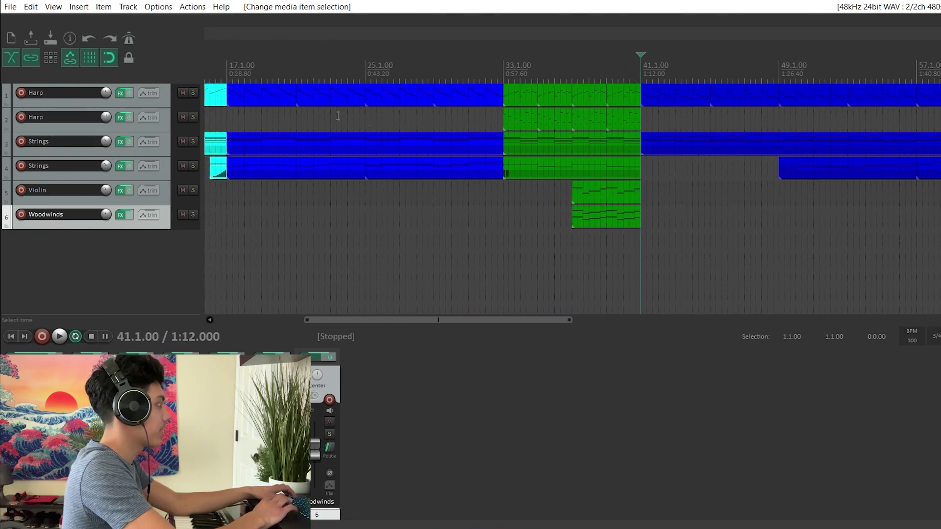
pyautogui.hscroll(5, 901, 178)
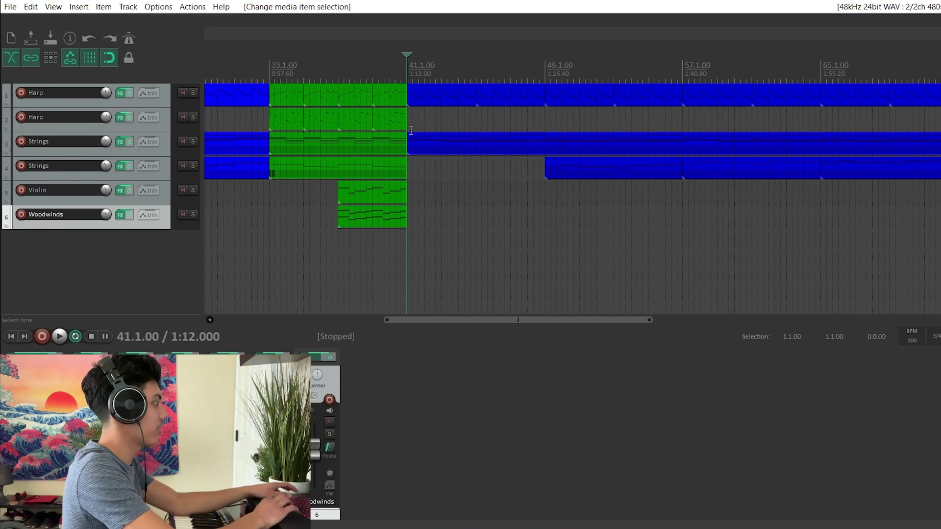
pyautogui.press('space')
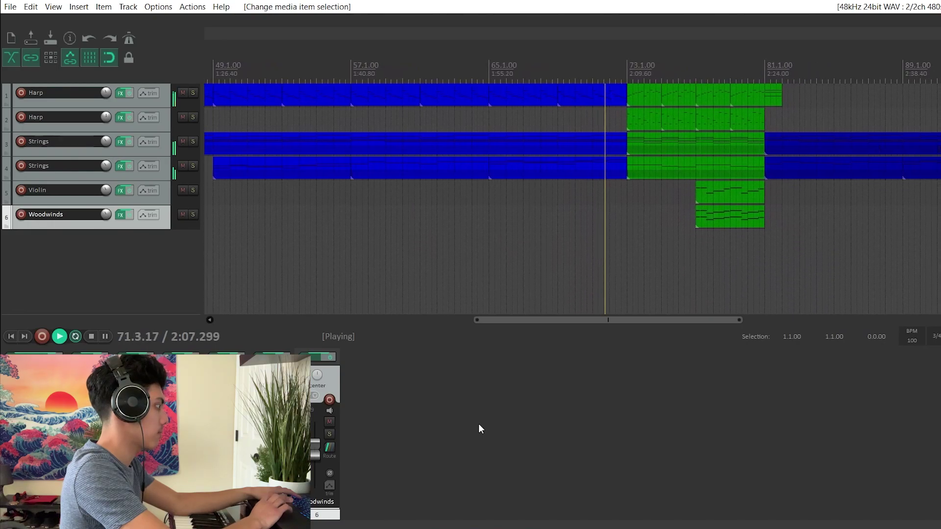
pyautogui.press('space')
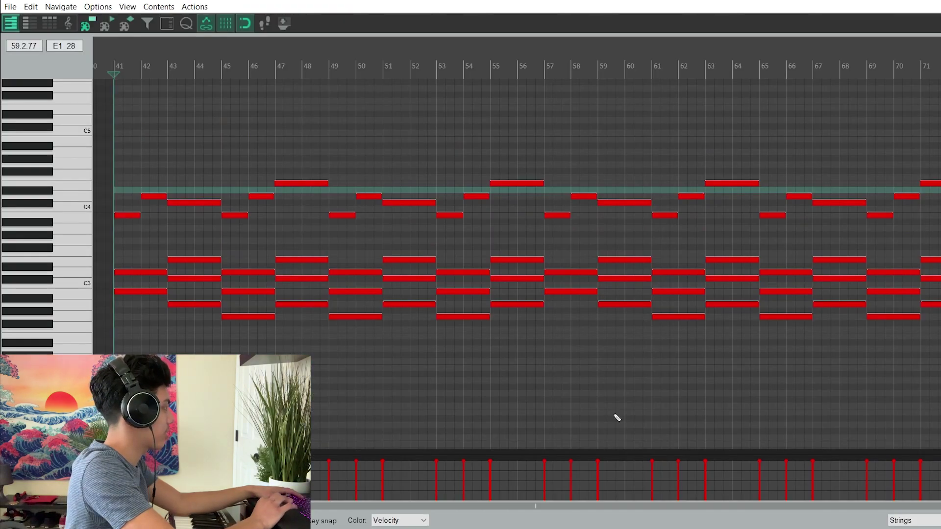
# Play Strings track 3's bar 41 item and Strings track 4's bar 49 item in the MIDI editor, closing each after examining it
pyautogui.press('space')
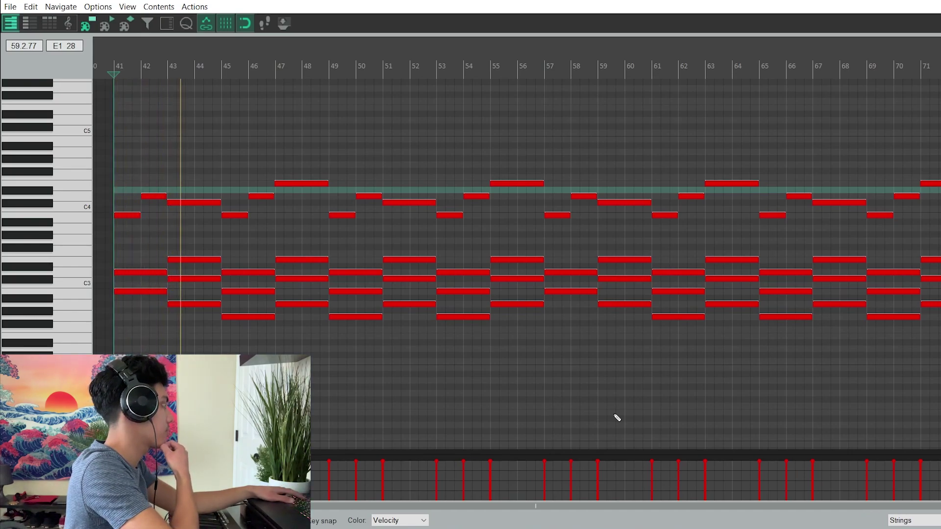
pyautogui.press('Escape')
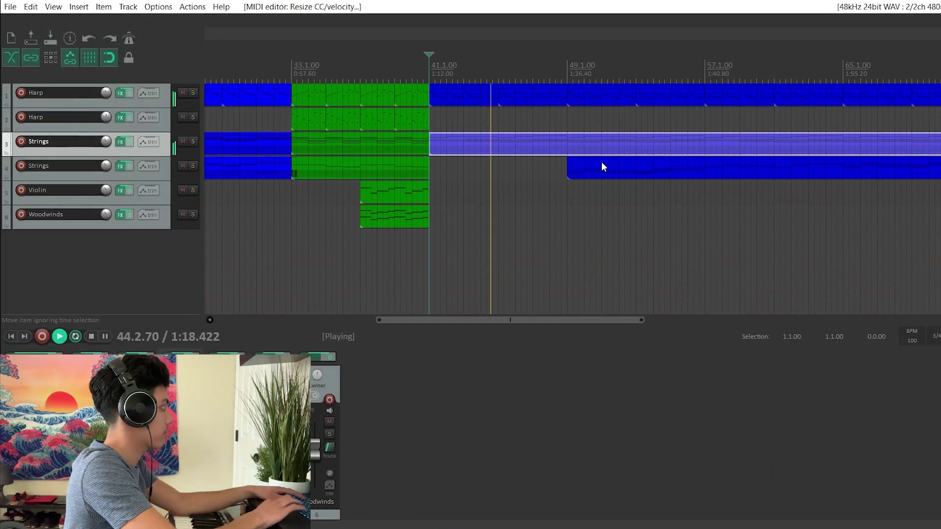
pyautogui.doubleClick(570, 169)
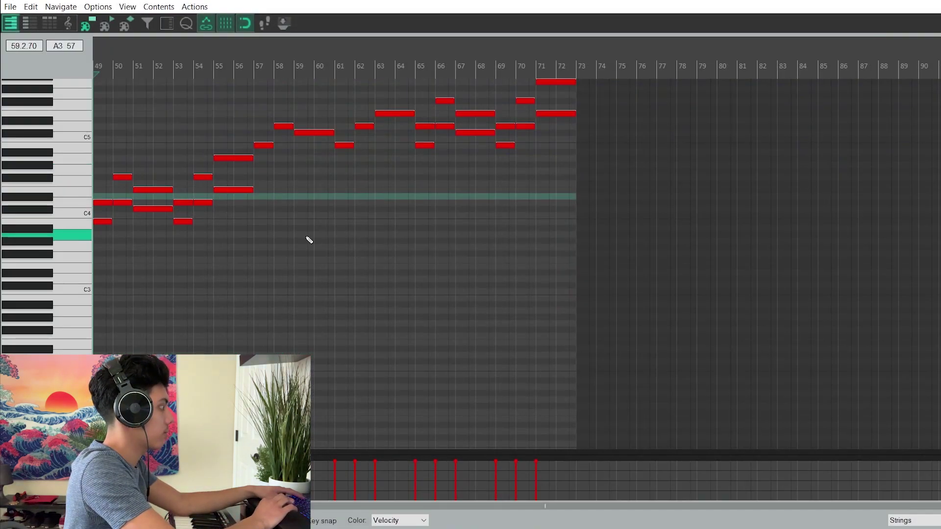
pyautogui.scroll(3, 563, 332)
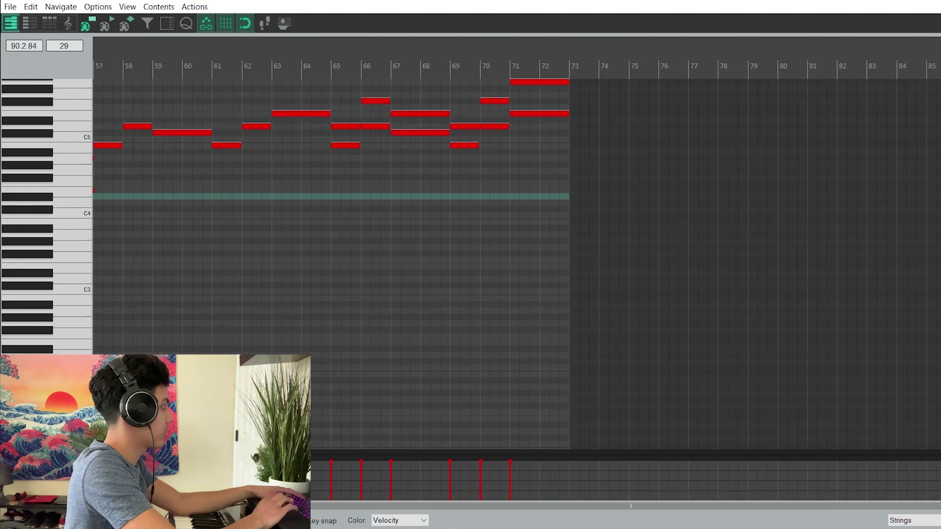
pyautogui.scroll(5, 274, 265)
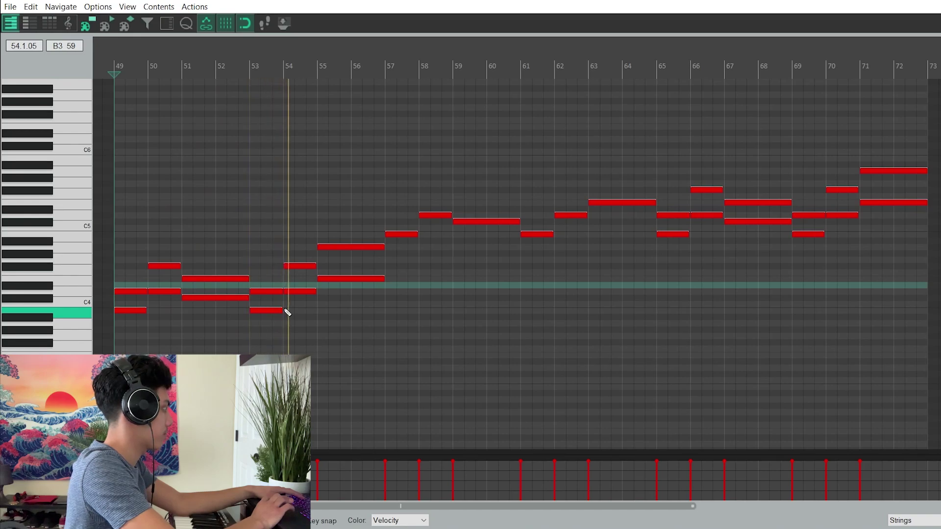
pyautogui.press('Escape')
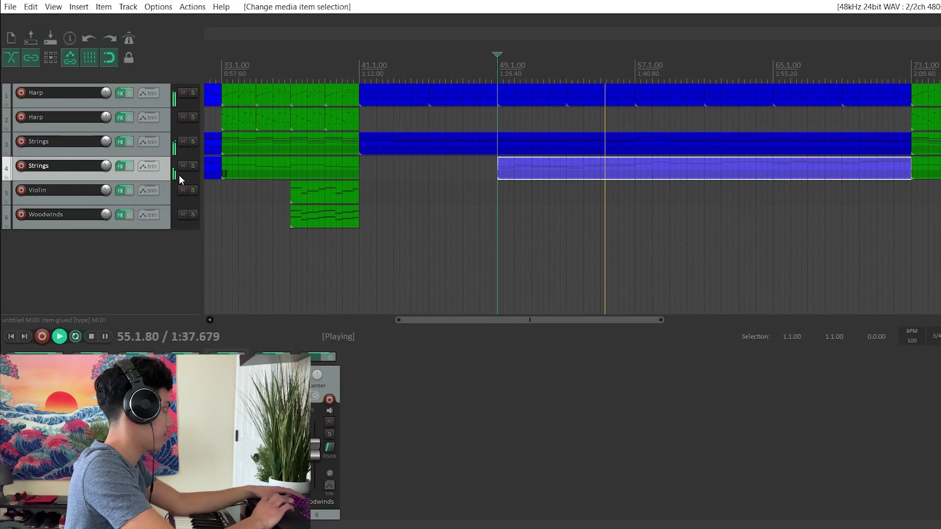
# Solo Strings track 4, play its bar 49 item from bar 55 in the MIDI editor, and clear the solo
pyautogui.click(193, 166)
pyautogui.doubleClick(581, 167)
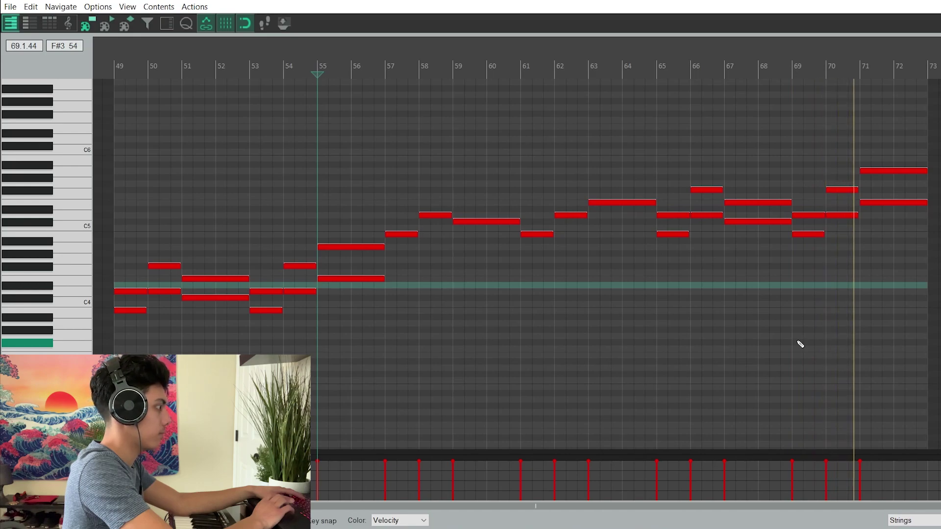
pyautogui.press('Escape')
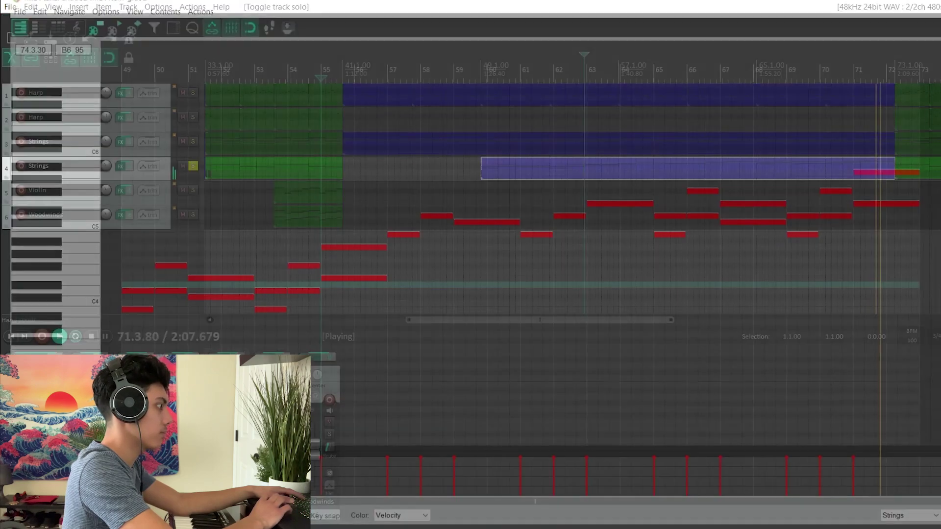
pyautogui.click(192, 166)
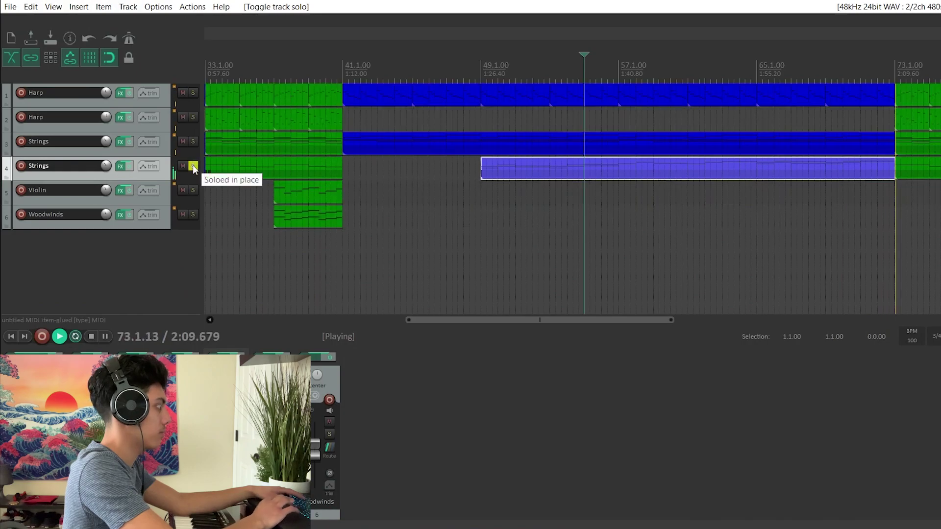
pyautogui.press('space')
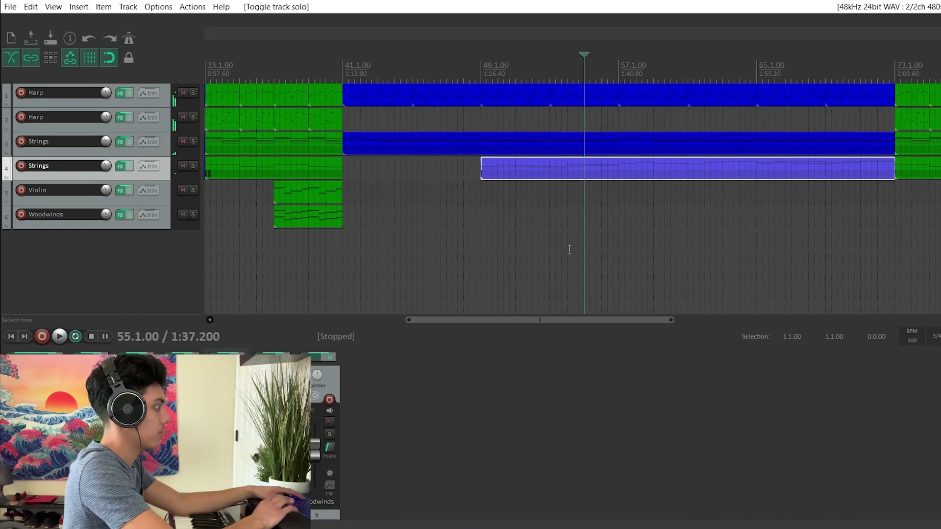
# Examine the first Harp track's bar 41 item in the MIDI editor and close the editor
pyautogui.hotkey('ctrl', 'alt', 'e')
pyautogui.press('space')
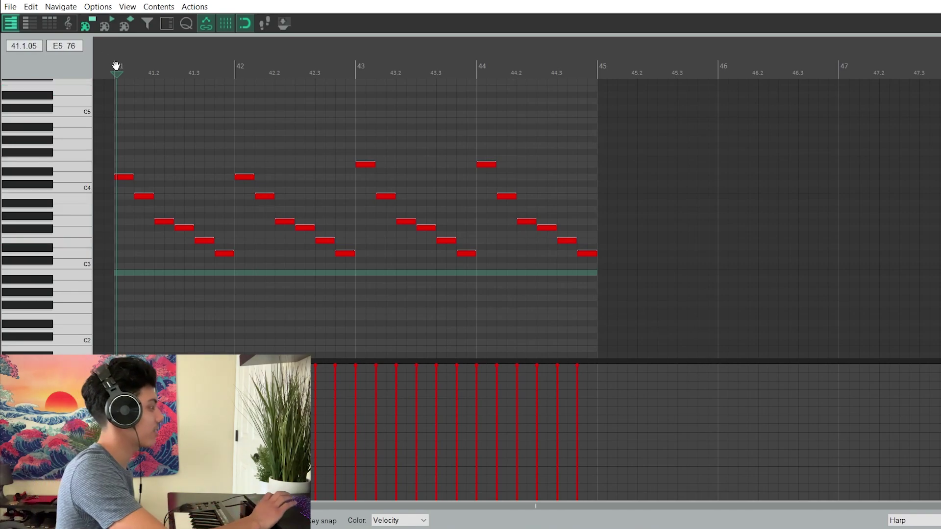
pyautogui.press('Escape')
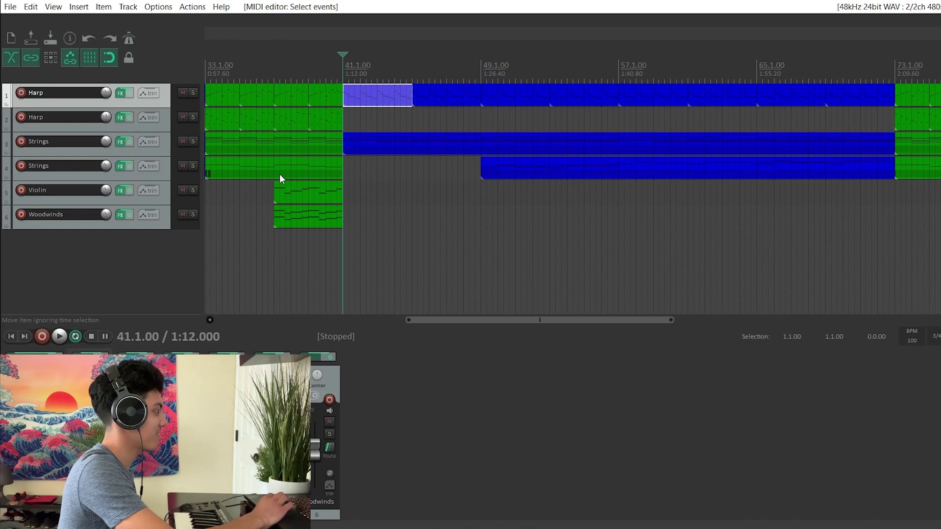
# Play the full arrangement from bar 73 to hear the second green section
pyautogui.hscroll(5, 733, 260)
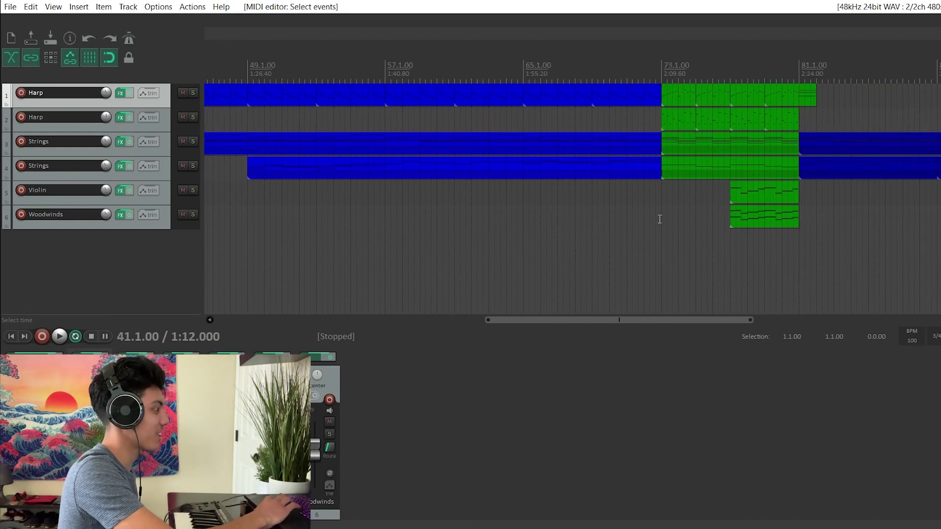
pyautogui.click(660, 218)
pyautogui.press('space')
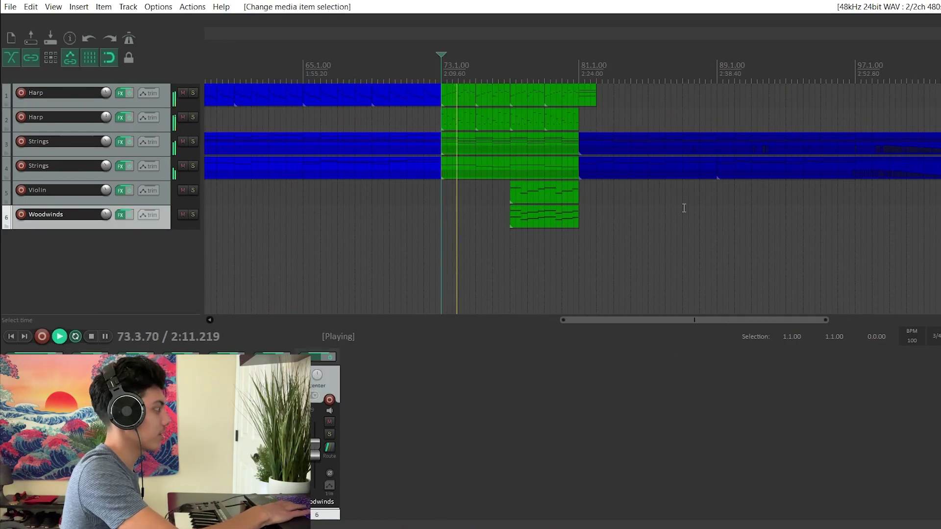
pyautogui.hscroll(2, 684, 208)
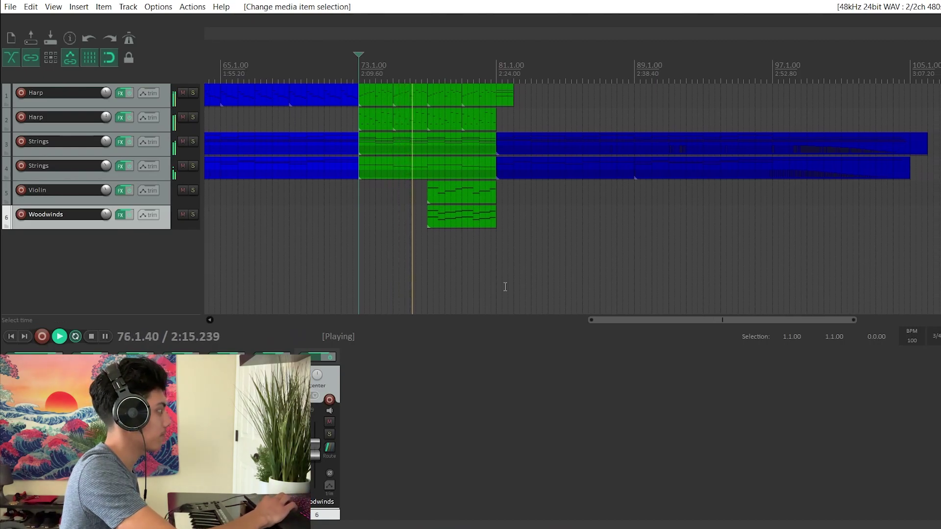
# Examine and play Strings track 3's bar 81 item in the MIDI editor, then close the editor and stop playback
pyautogui.click(578, 154)
pyautogui.press('space')
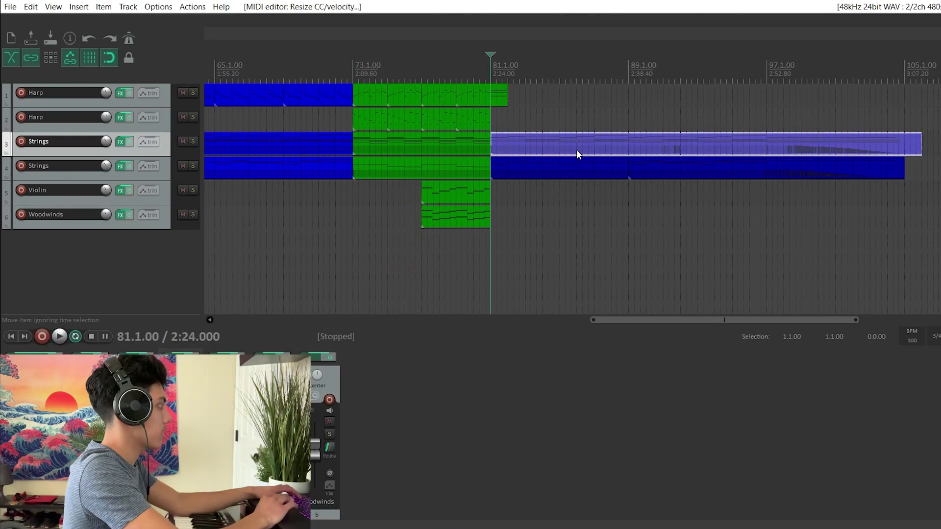
pyautogui.hscroll(-5, 576, 149)
pyautogui.hscroll(1, 576, 154)
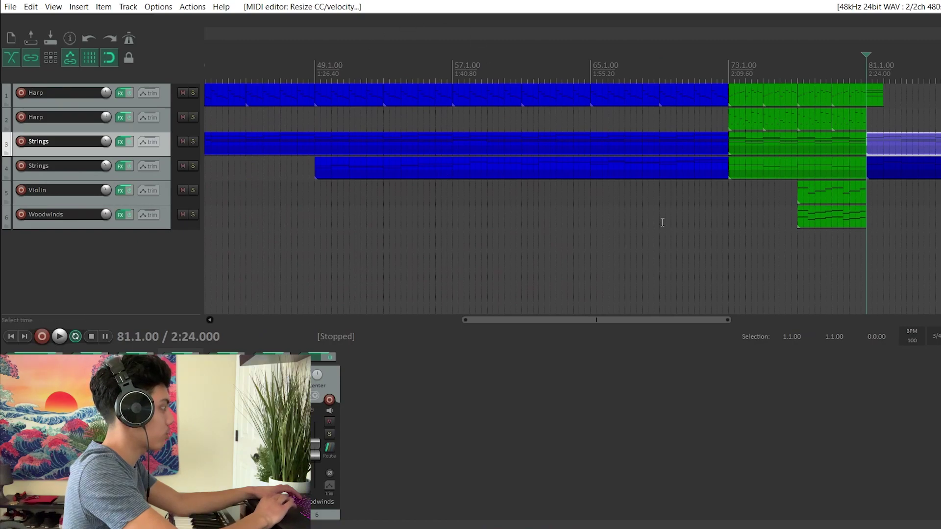
pyautogui.hscroll(5, 581, 198)
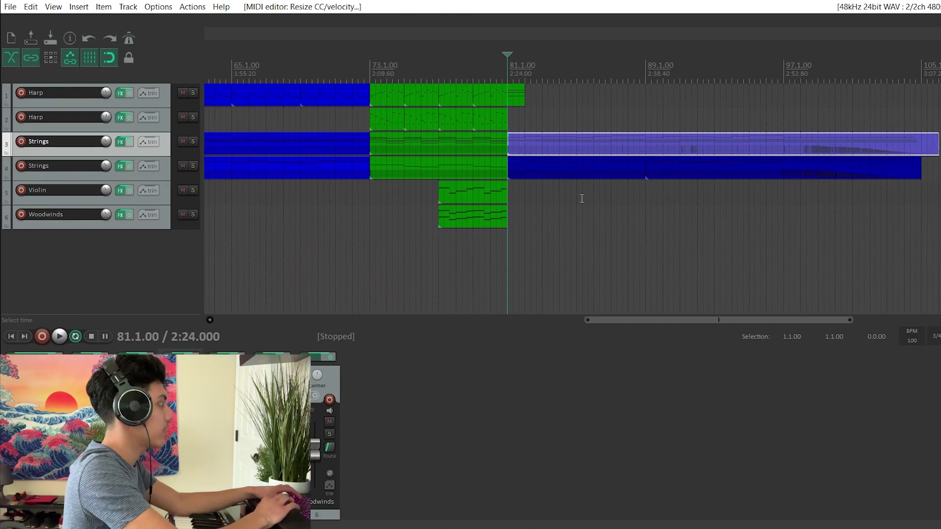
pyautogui.doubleClick(510, 143)
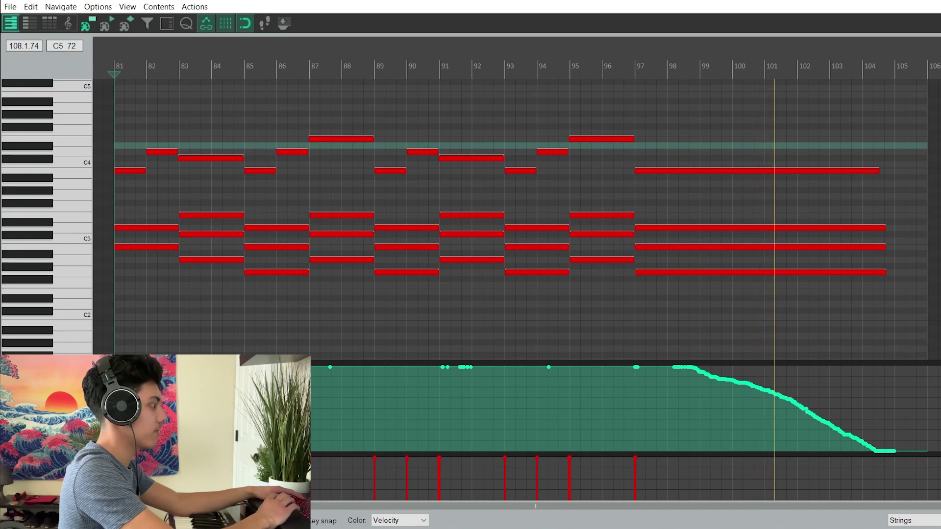
pyautogui.press('Escape')
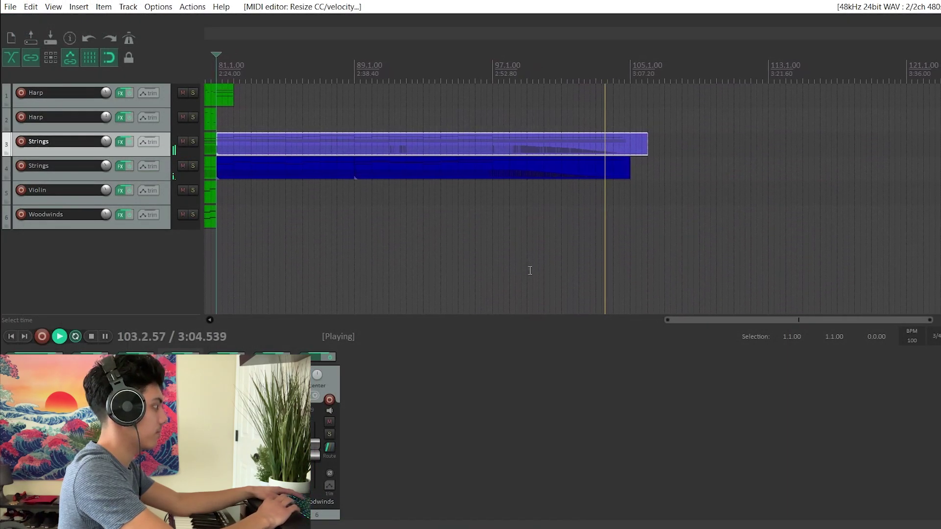
pyautogui.press('space')
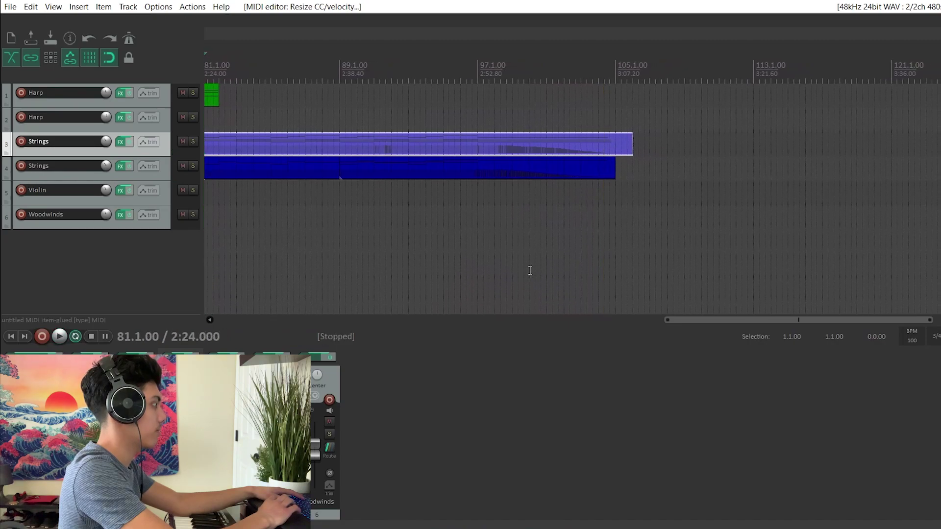
pyautogui.hscroll(-15, 588, 162)
pyautogui.hscroll(10, 637, 122)
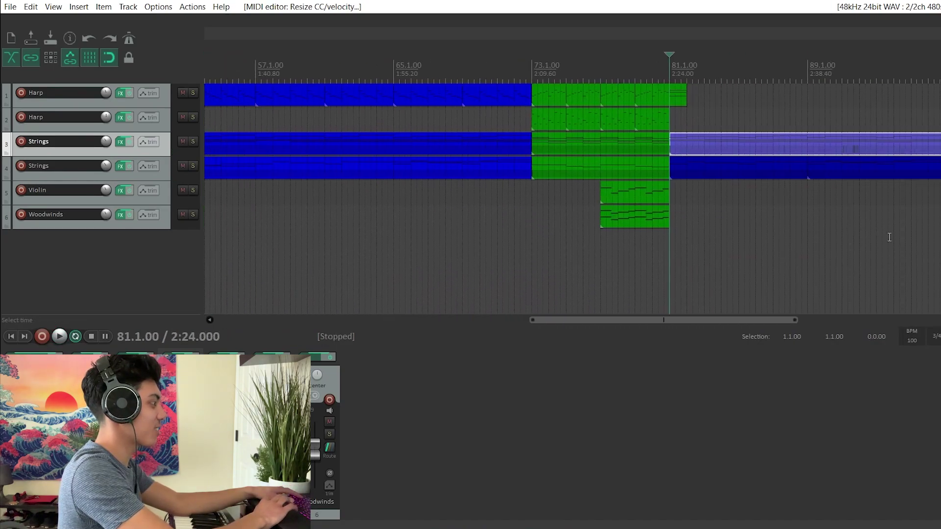
# Play the arrangement from bar 17 to hear the start of the first blue section, and stop playback
pyautogui.hscroll(5, 870, 296)
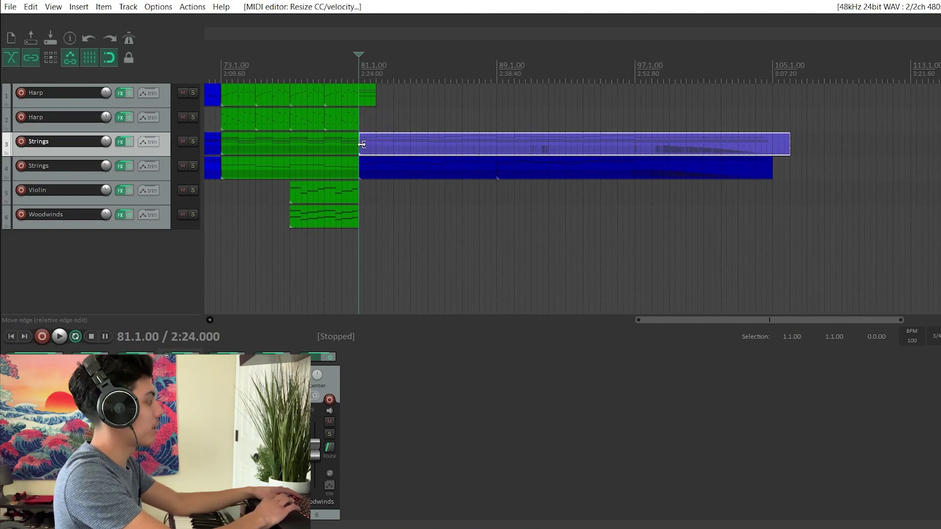
pyautogui.hscroll(-20, 392, 137)
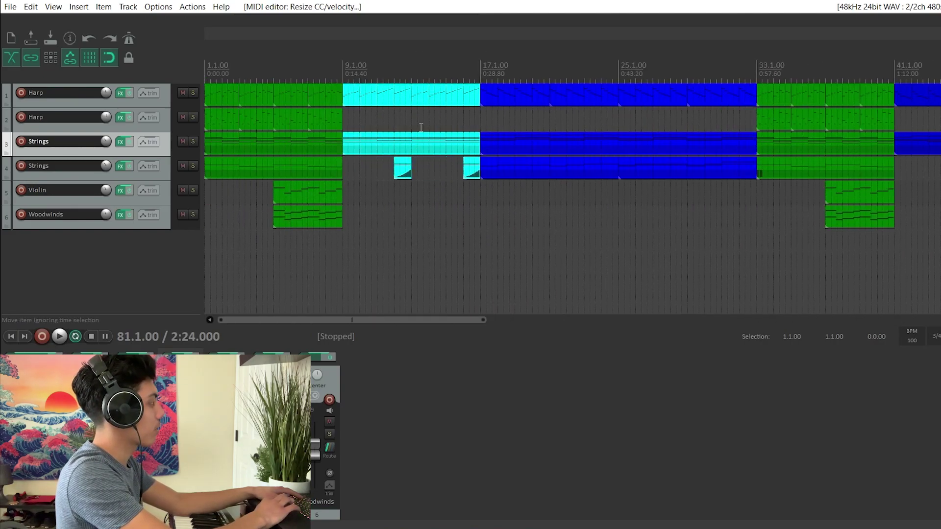
pyautogui.click(480, 121)
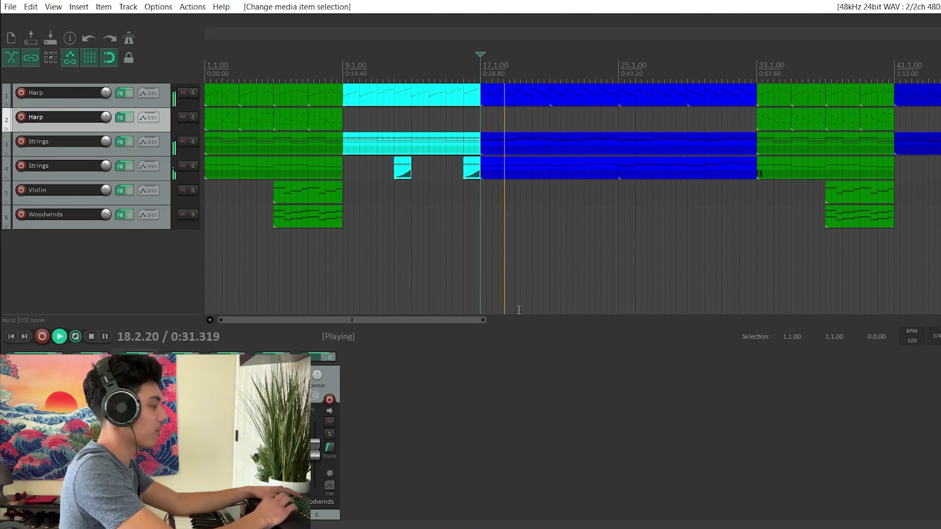
pyautogui.hscroll(3, 519, 310)
pyautogui.press('space')
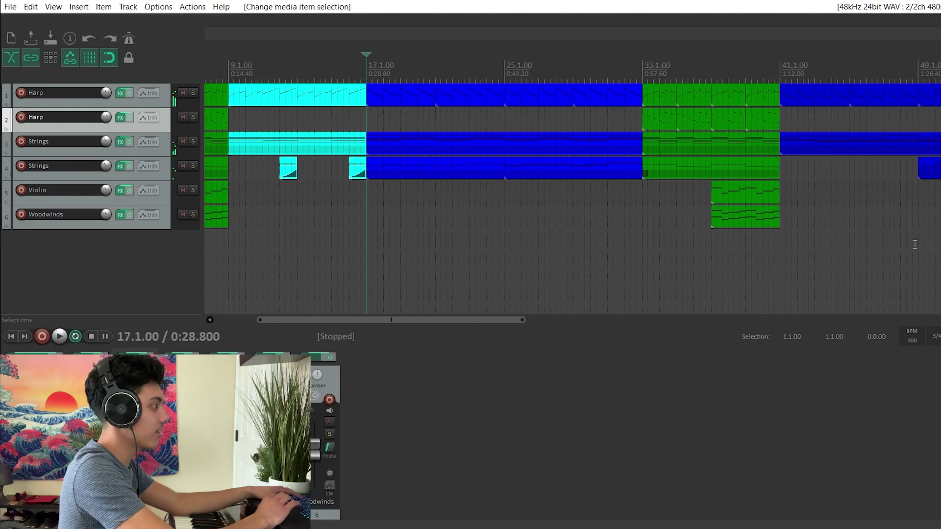
# Play the arrangement from bar 41 to hear the start of the second blue section, and stop playback
pyautogui.hscroll(2, 914, 245)
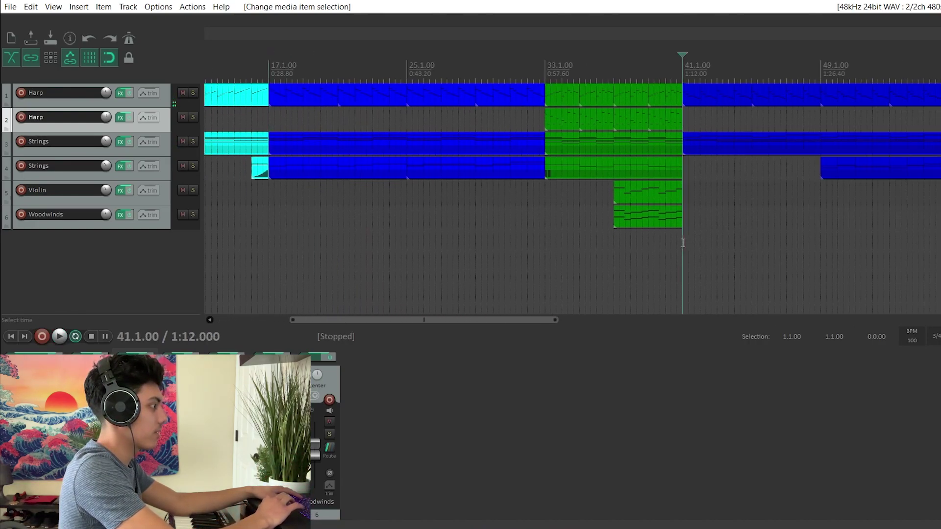
pyautogui.press('space')
pyautogui.hscroll(2, 683, 243)
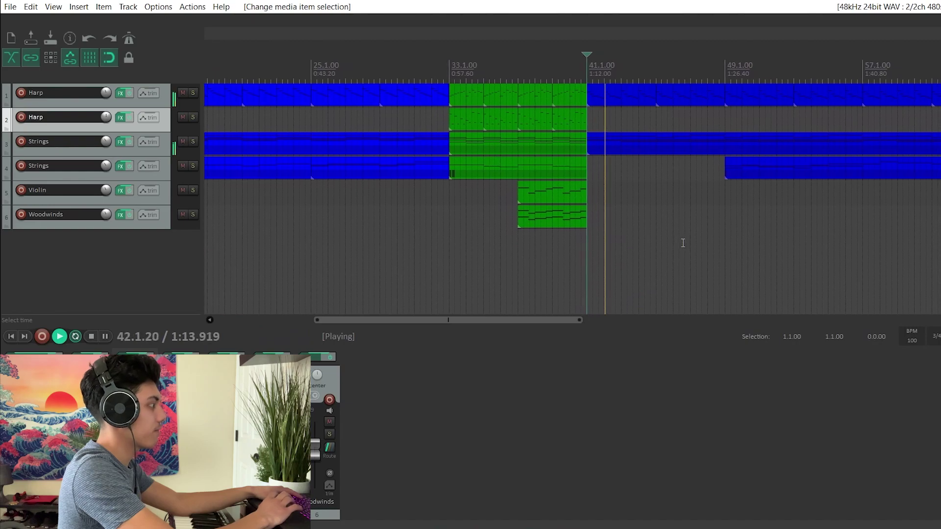
pyautogui.hscroll(3, 683, 243)
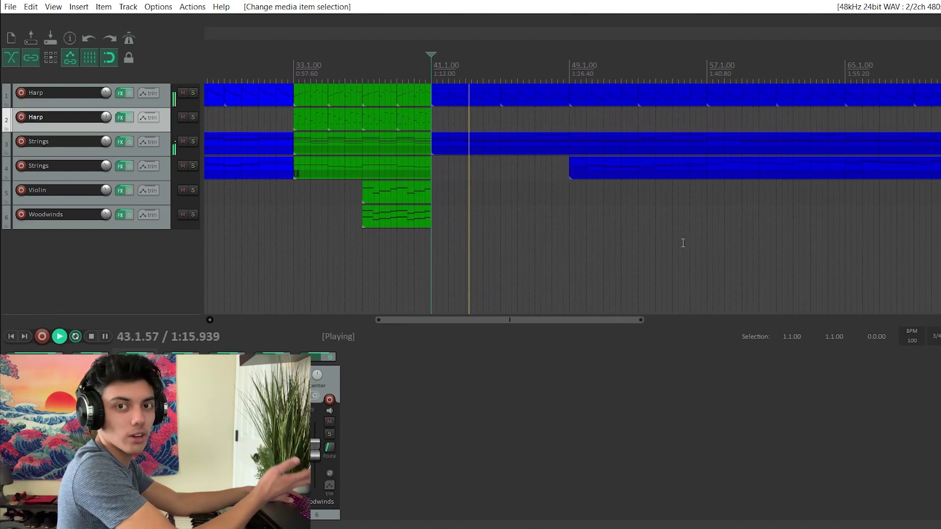
pyautogui.press('space')
# Play the final strings section from bar 89 to hear the ending, and stop playback
pyautogui.hscroll(10, 681, 242)
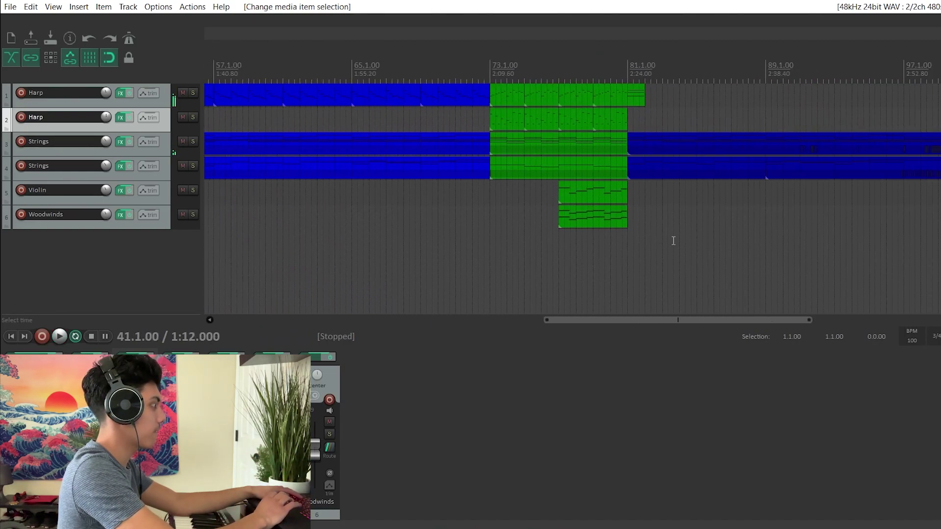
pyautogui.hscroll(5, 588, 250)
pyautogui.click(507, 256)
pyautogui.press('space')
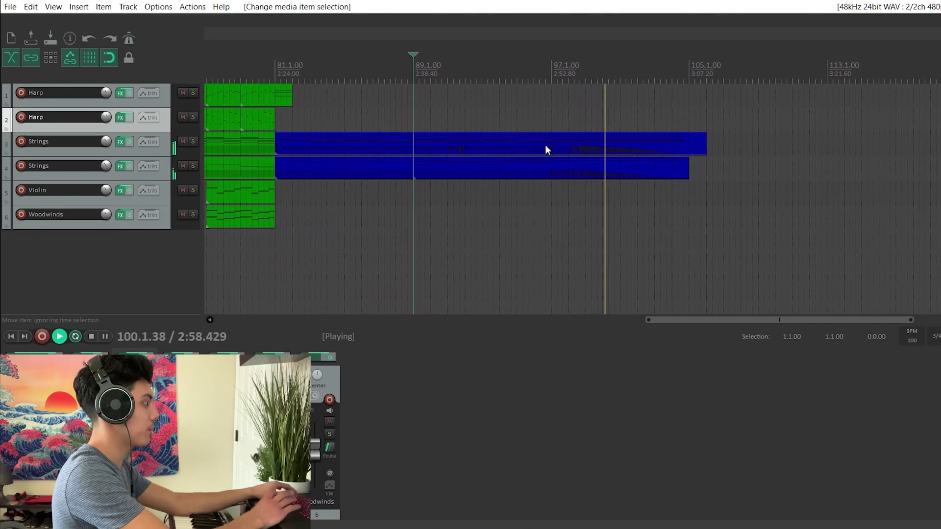
pyautogui.press('space')
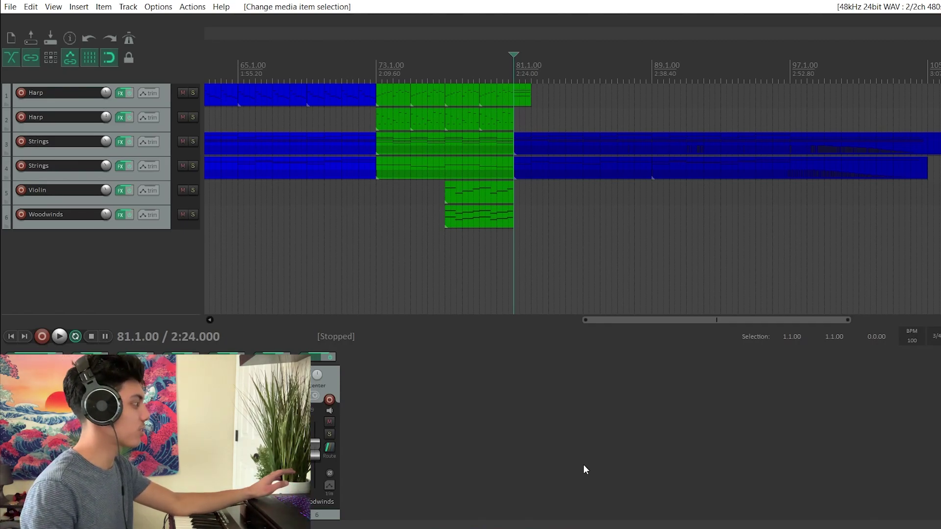
# Return to bar 1, play the whole arrangement through to its ending, and stop playback
pyautogui.press('Home')
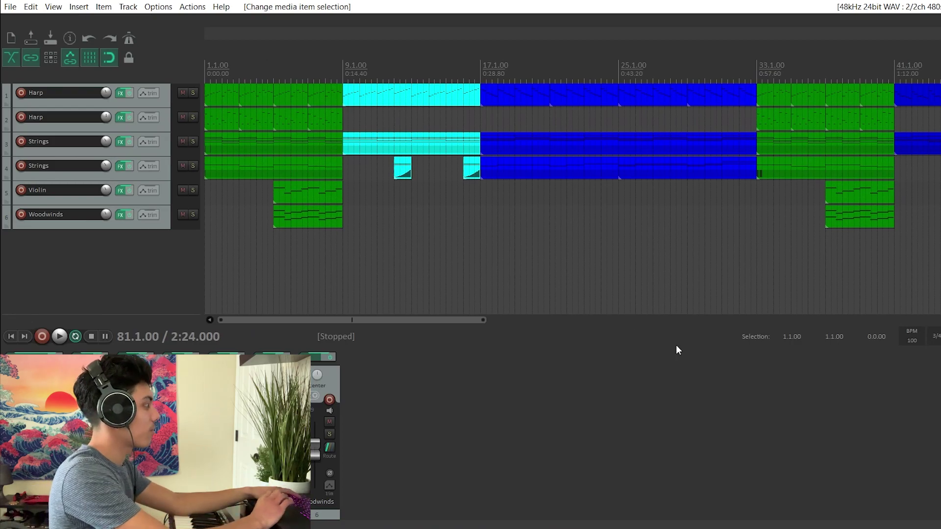
pyautogui.press('End')
pyautogui.press('Home')
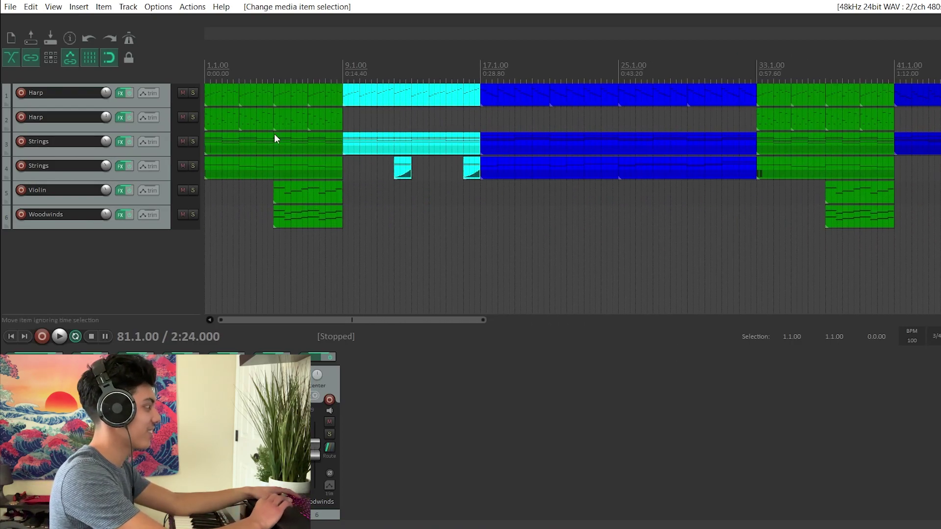
pyautogui.click(205, 254)
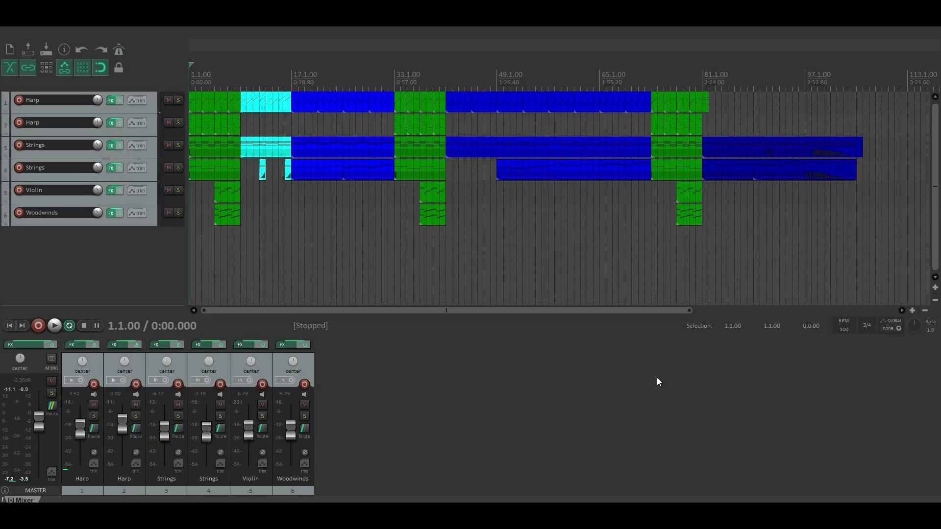
pyautogui.press('space')
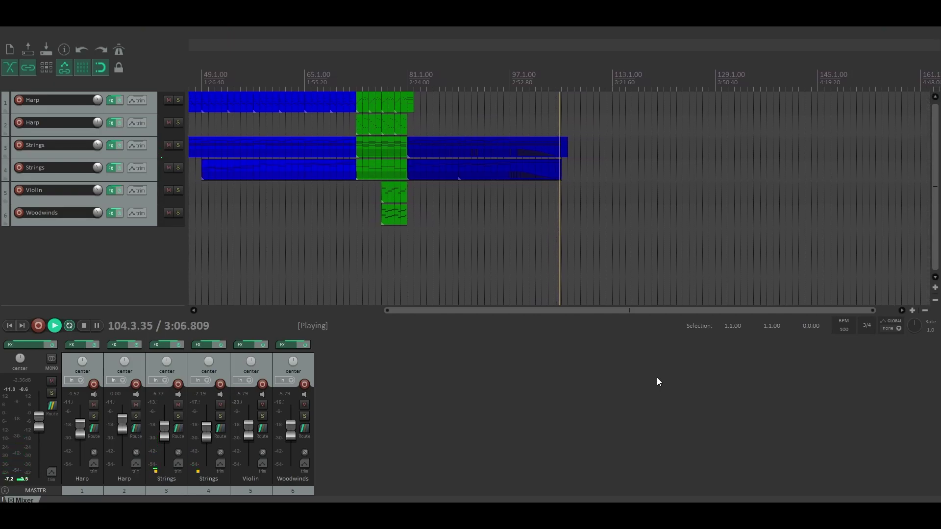
pyautogui.press('space')
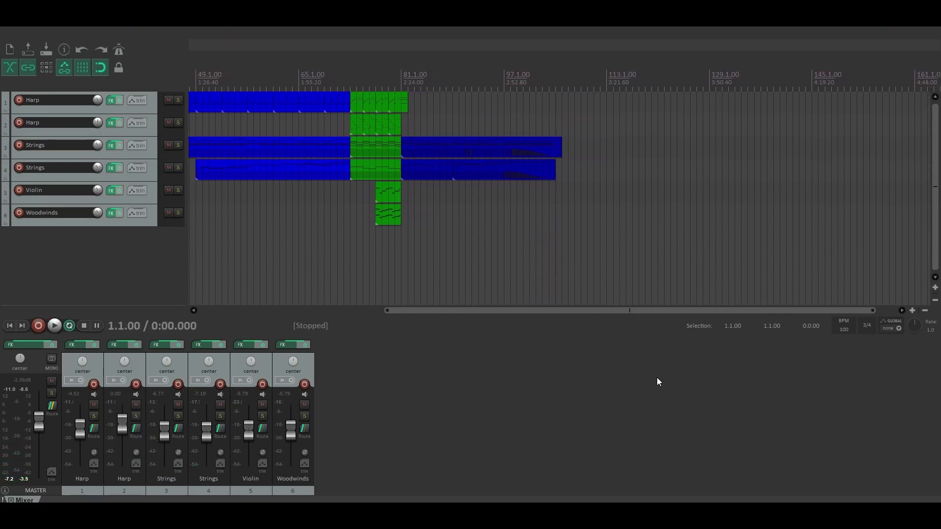